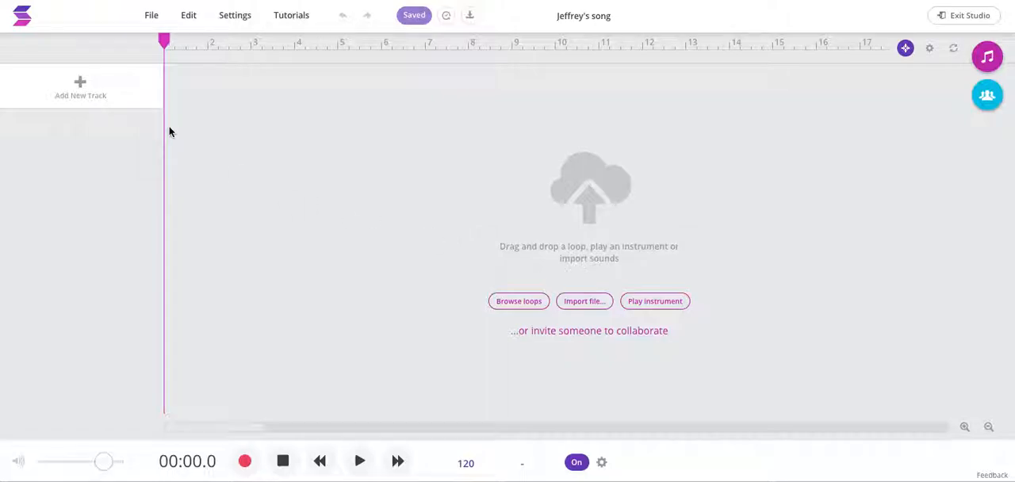
Step: Open the loop library from the new-track choices and expand its instrument and genre filters
{"action": "left_click", "coordinate": [79, 82]}
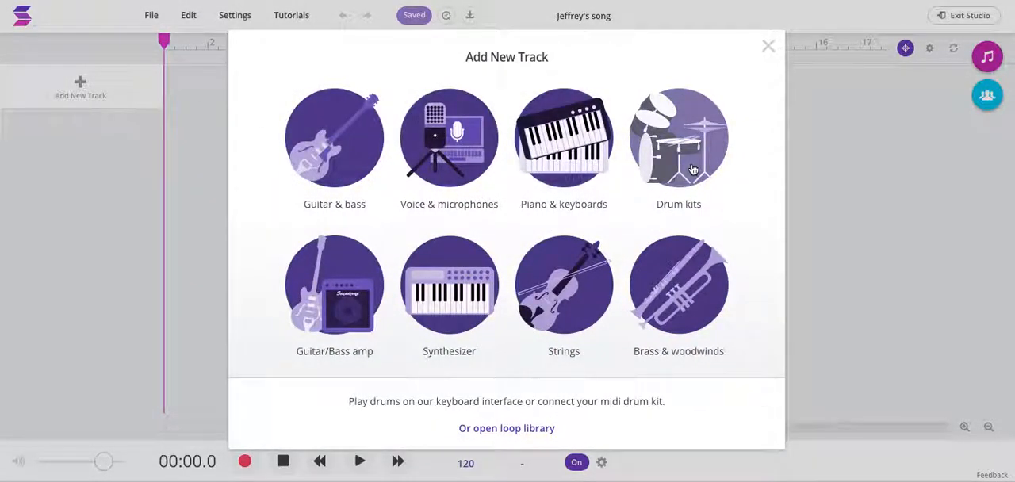
{"action": "left_click", "coordinate": [499, 428]}
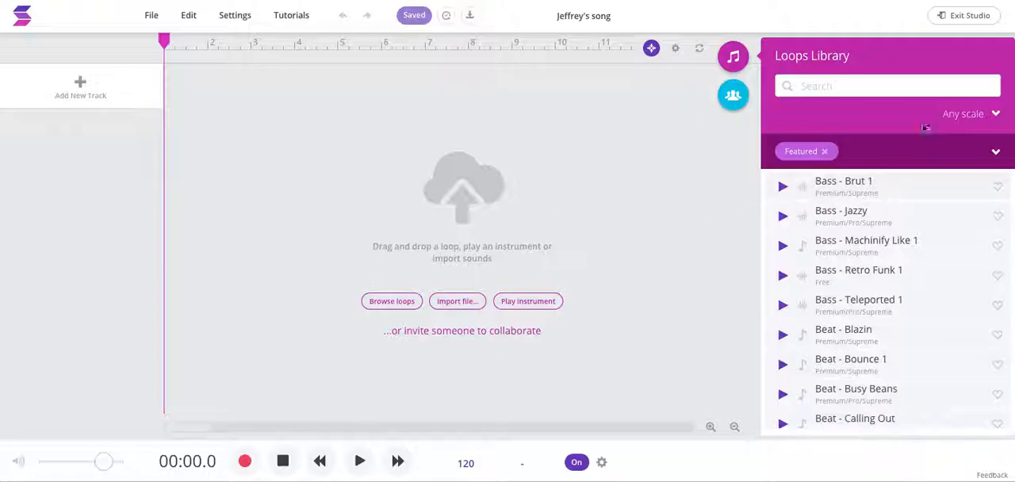
{"action": "left_click", "coordinate": [734, 61]}
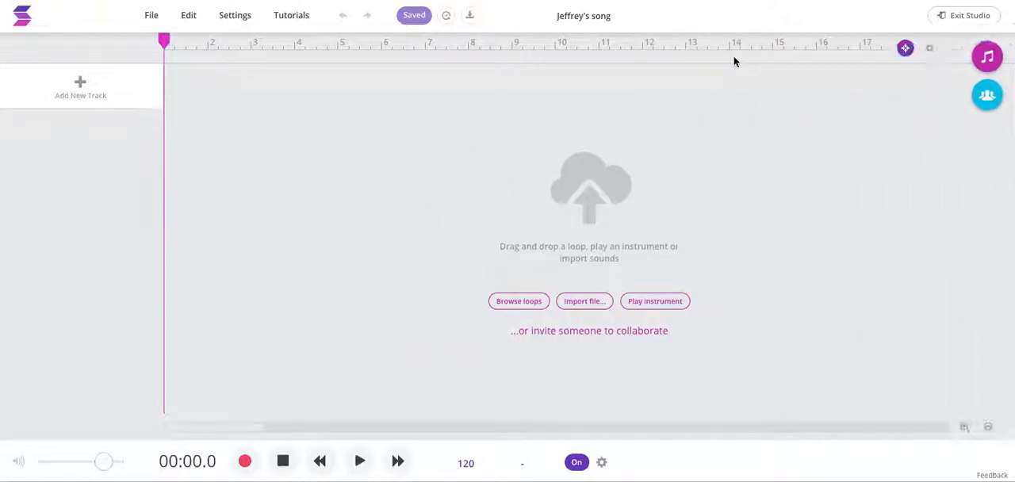
{"action": "left_click", "coordinate": [990, 54]}
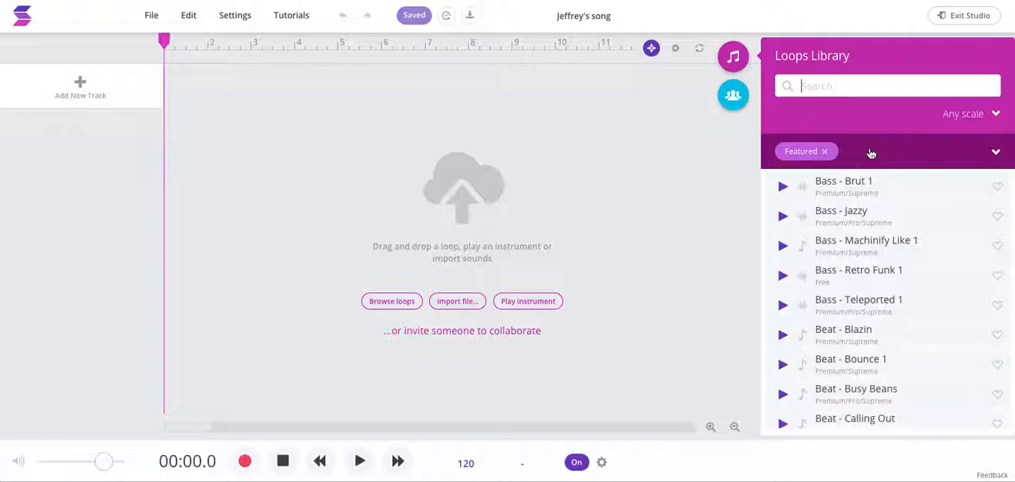
{"action": "left_click", "coordinate": [996, 153]}
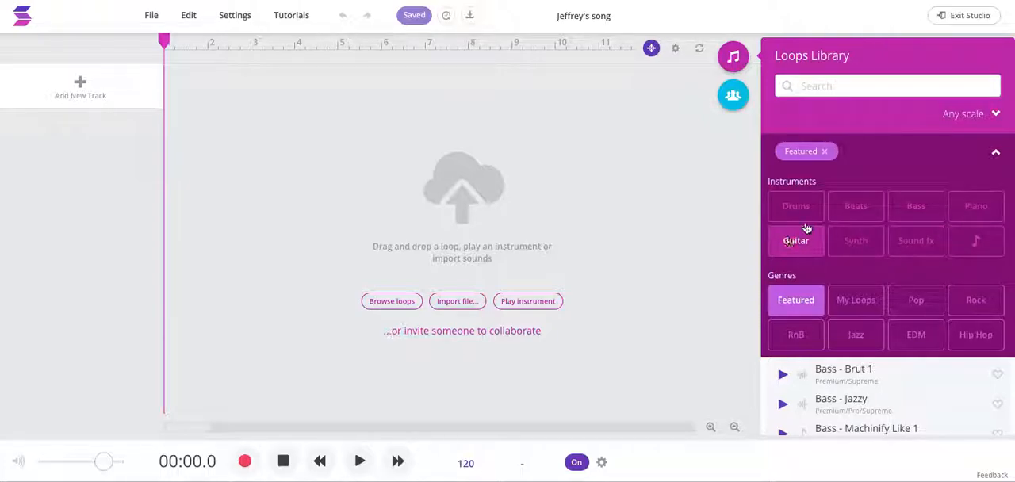
Step: Filter the loops by the Rock genre and the Guitar instrument
{"action": "left_click", "coordinate": [846, 299]}
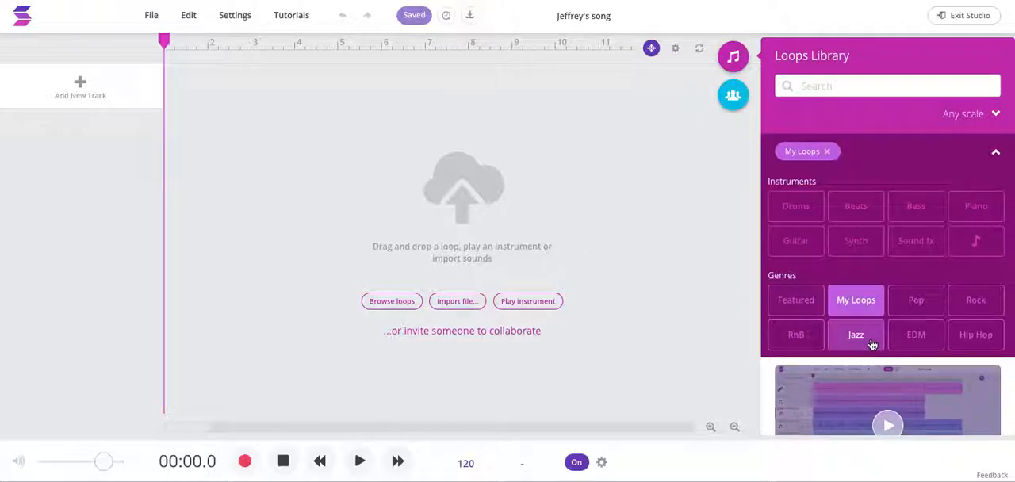
{"action": "left_click", "coordinate": [796, 300]}
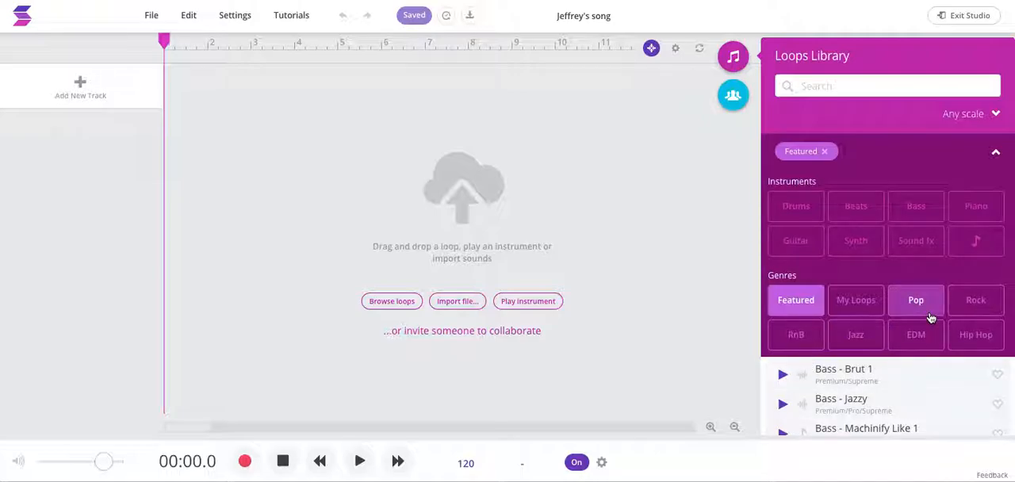
{"action": "left_click", "coordinate": [978, 310]}
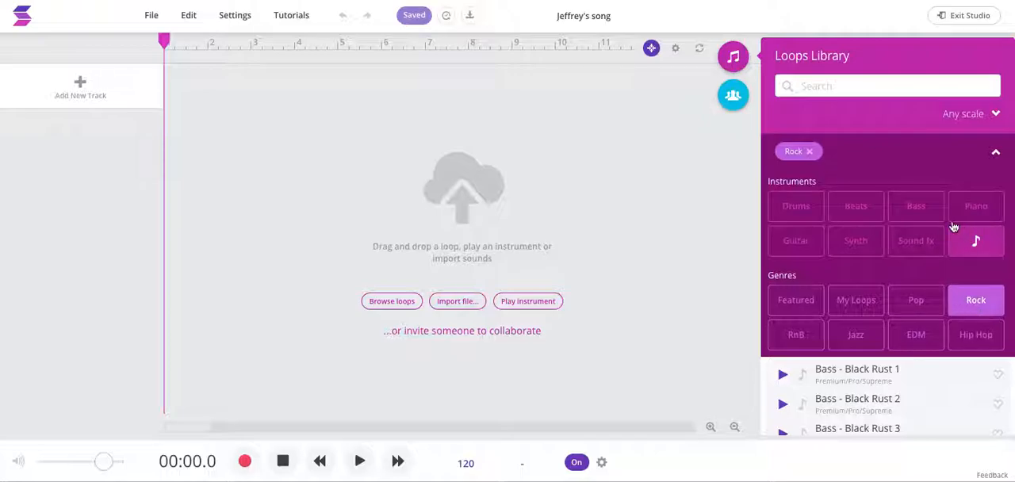
{"action": "left_click", "coordinate": [813, 250]}
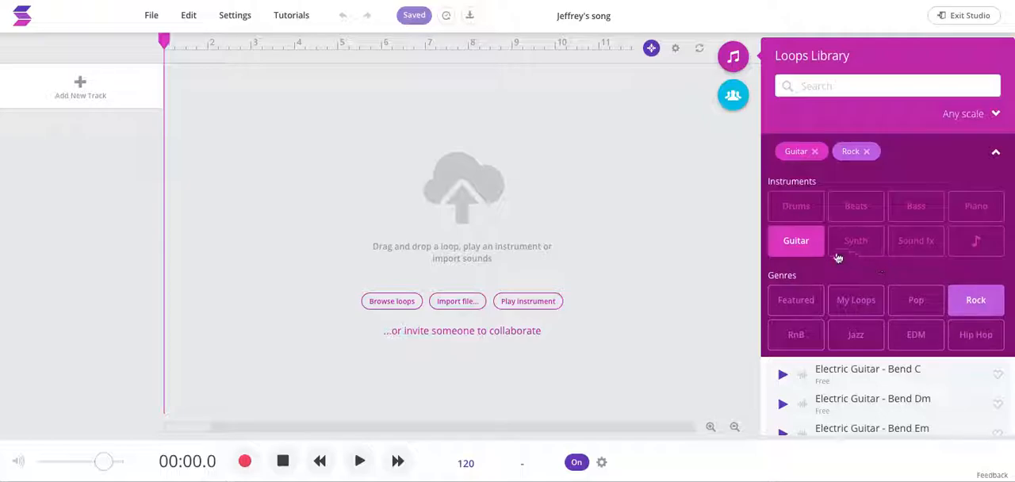
Step: Try the Beats instrument filter within the Rock genre and return to Guitar
{"action": "left_click", "coordinate": [809, 250]}
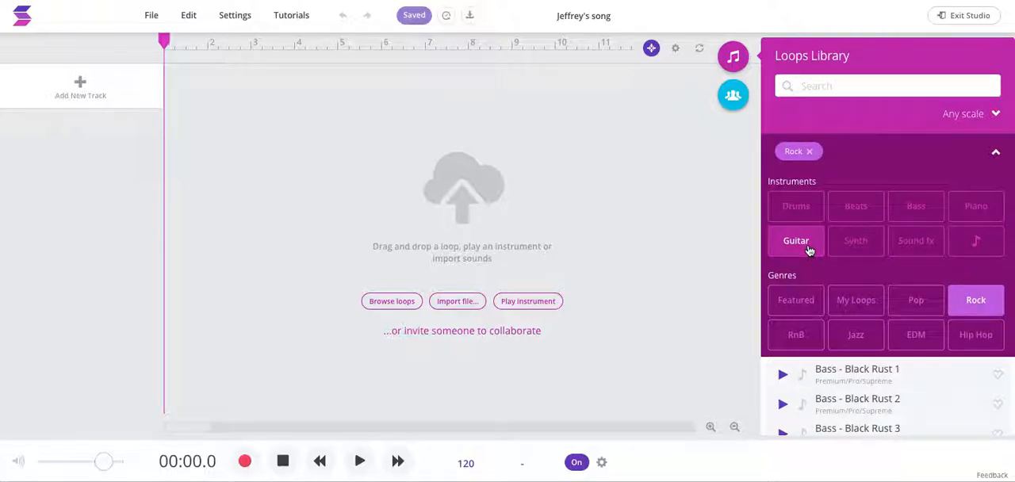
{"action": "left_click", "coordinate": [797, 242]}
{"action": "left_click", "coordinate": [841, 214]}
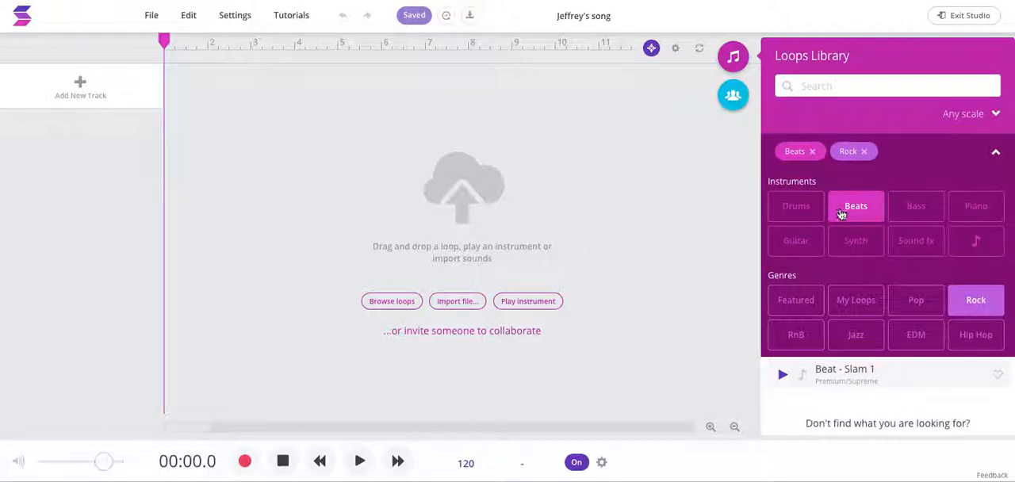
{"action": "left_click", "coordinate": [797, 245]}
{"action": "left_click", "coordinate": [853, 211]}
{"action": "left_click", "coordinate": [800, 241]}
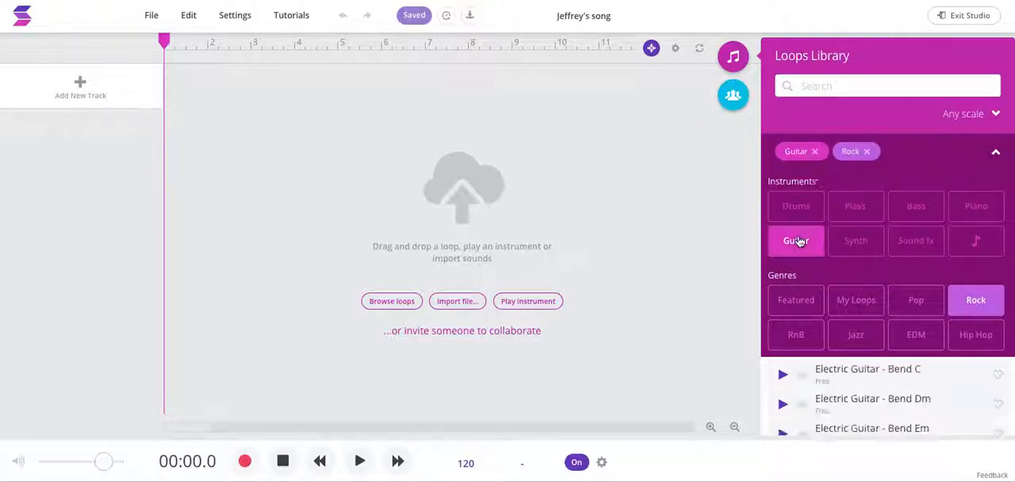
Step: Collapse the filters, browse the rock guitar loops and preview Guitar - Pedal Steel F
{"action": "left_click", "coordinate": [995, 152]}
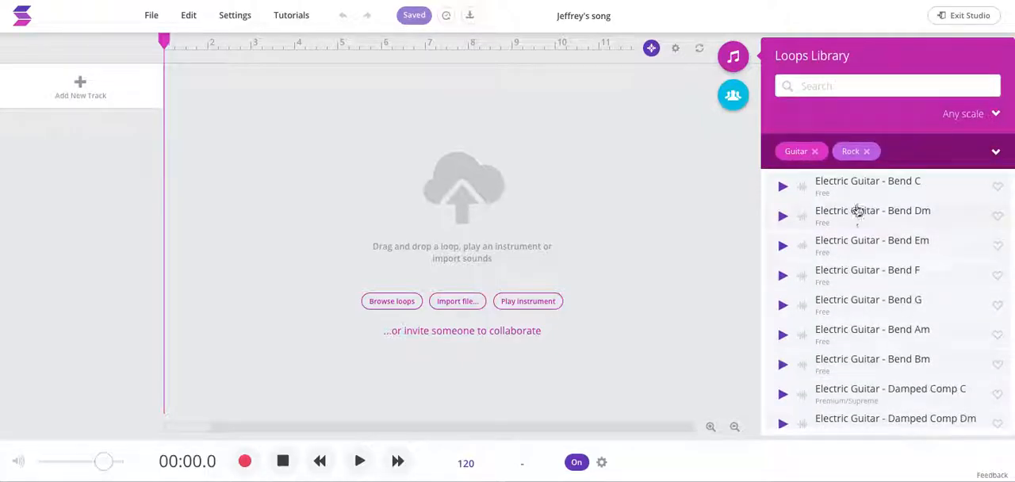
{"action": "scroll", "coordinate": [861, 321], "scroll_direction": "down", "scroll_amount": 6}
{"action": "scroll", "coordinate": [861, 320], "scroll_direction": "down", "scroll_amount": 15}
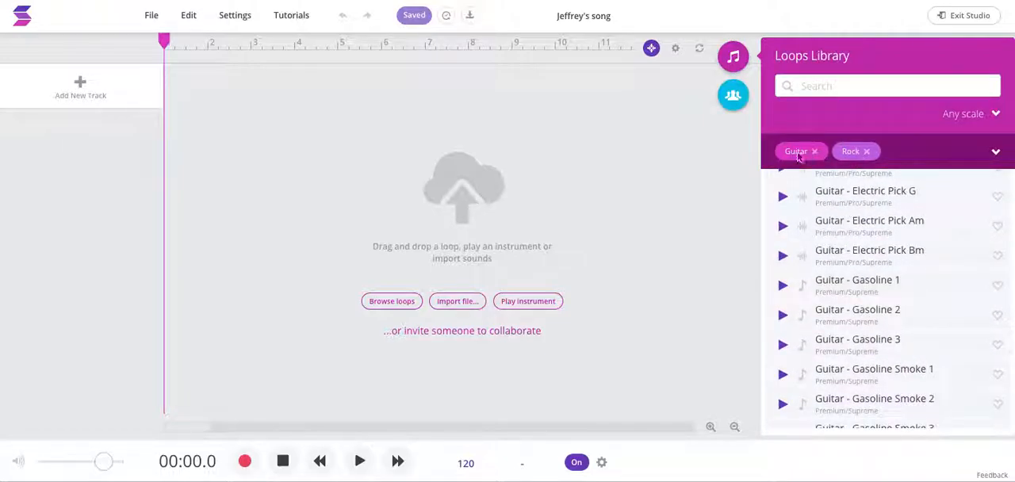
{"action": "scroll", "coordinate": [848, 268], "scroll_direction": "down", "scroll_amount": 5}
{"action": "scroll", "coordinate": [849, 268], "scroll_direction": "down", "scroll_amount": 5}
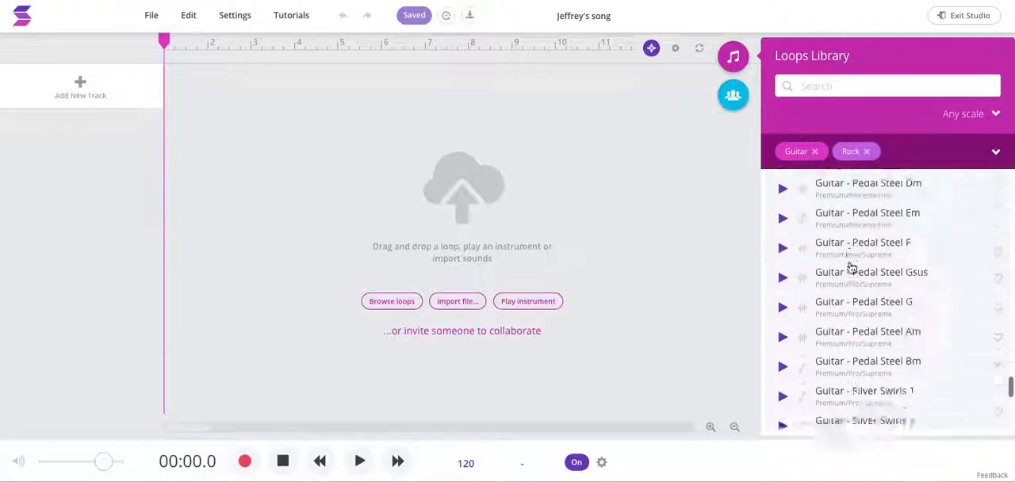
{"action": "scroll", "coordinate": [849, 267], "scroll_direction": "up", "scroll_amount": 2}
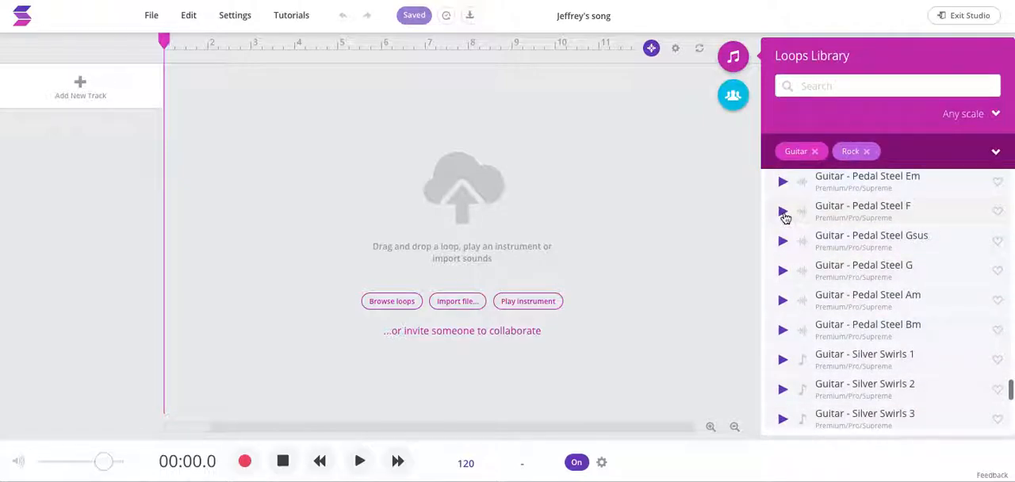
{"action": "left_click", "coordinate": [782, 213]}
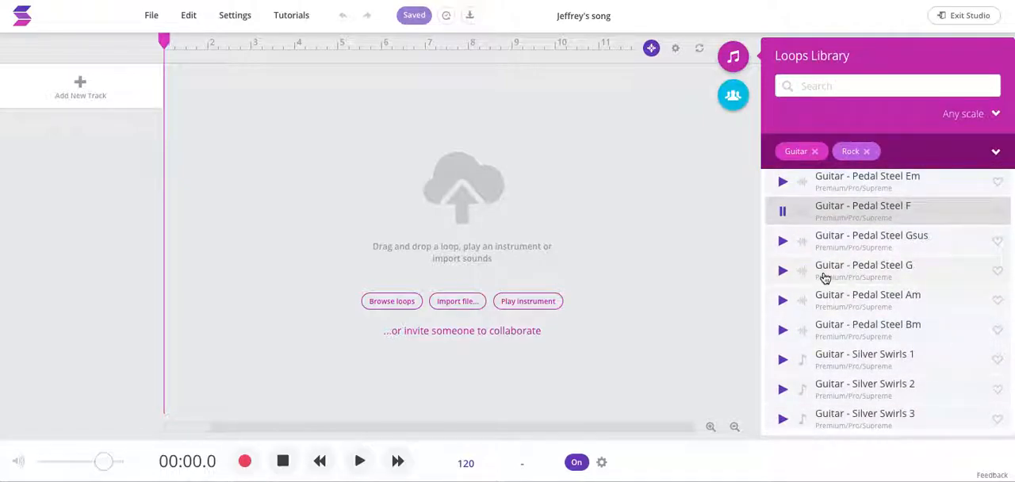
{"action": "scroll", "coordinate": [824, 278], "scroll_direction": "up", "scroll_amount": 10}
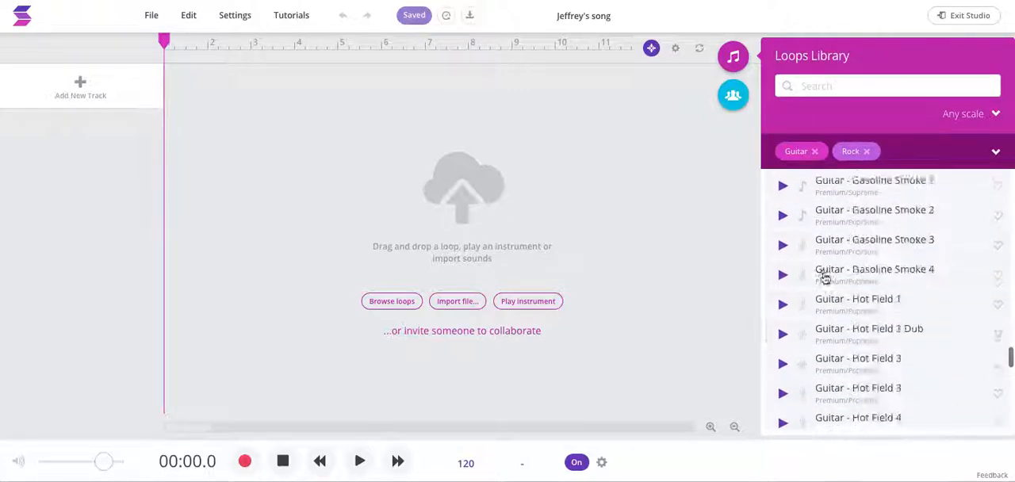
Step: Preview the Guitar - Gasoline 1 loop and add it to the timeline as a new track, starting at about bar 4.5
{"action": "left_click", "coordinate": [783, 276]}
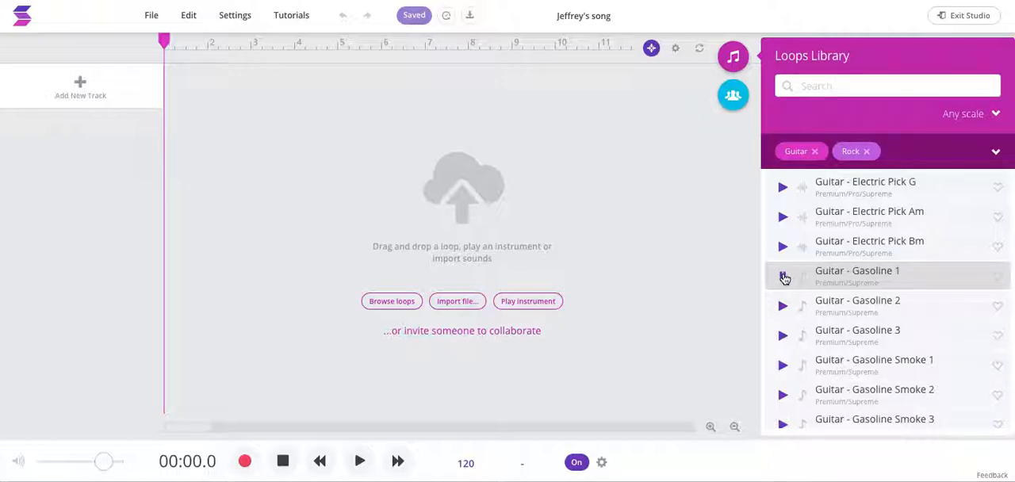
{"action": "left_click", "coordinate": [861, 275]}
{"action": "left_click", "coordinate": [793, 269]}
{"action": "left_click_drag", "start_coordinate": [794, 269], "coordinate": [312, 102]}
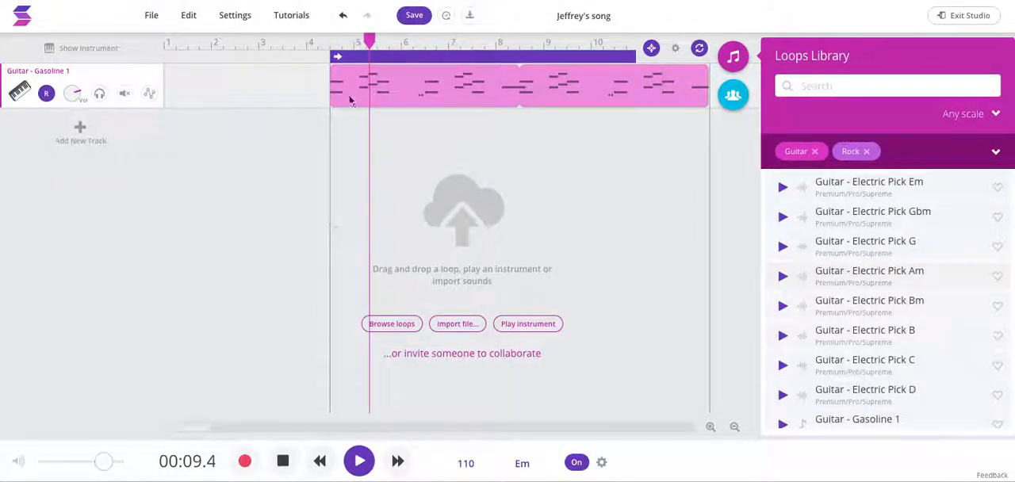
Step: Stop the song's playback and turn off cycle mode
{"action": "left_click", "coordinate": [359, 461]}
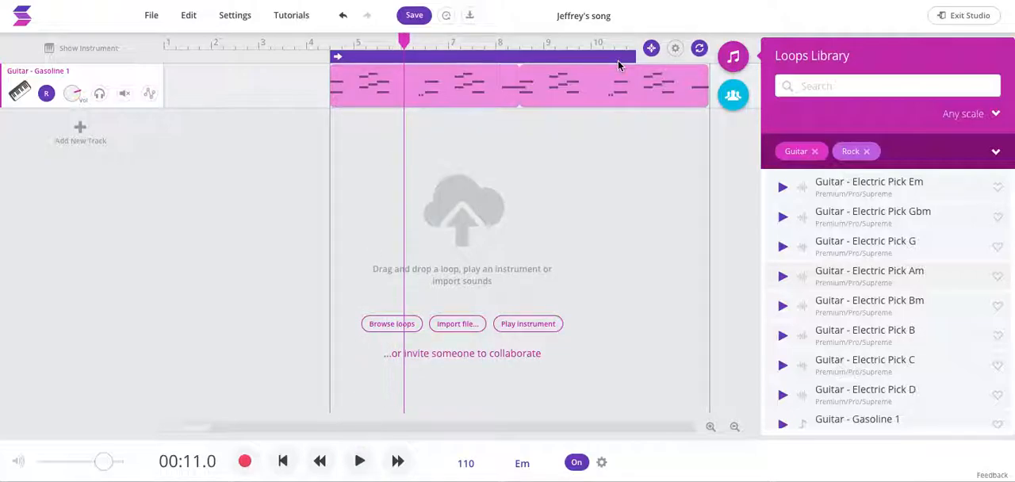
{"action": "left_click", "coordinate": [699, 49]}
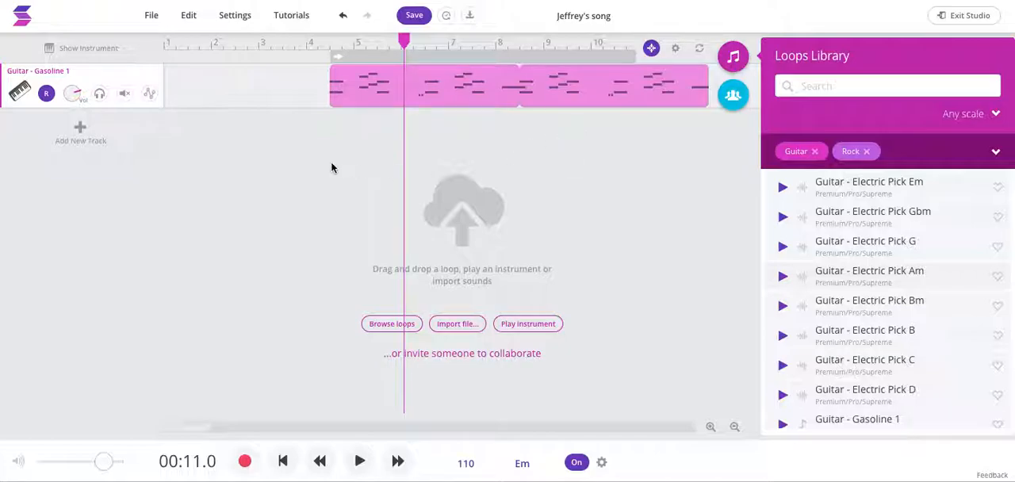
Step: Move the guitar clip to start at bar 1 and place the playhead at the clip's end, at bar 9
{"action": "mouse_move", "coordinate": [388, 102]}
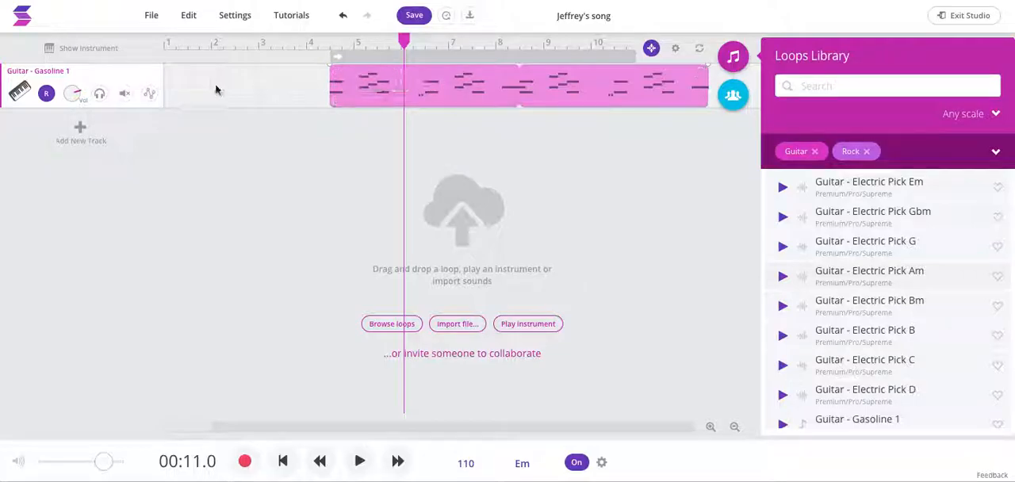
{"action": "left_click", "coordinate": [441, 85]}
{"action": "left_click_drag", "start_coordinate": [442, 86], "coordinate": [274, 79]}
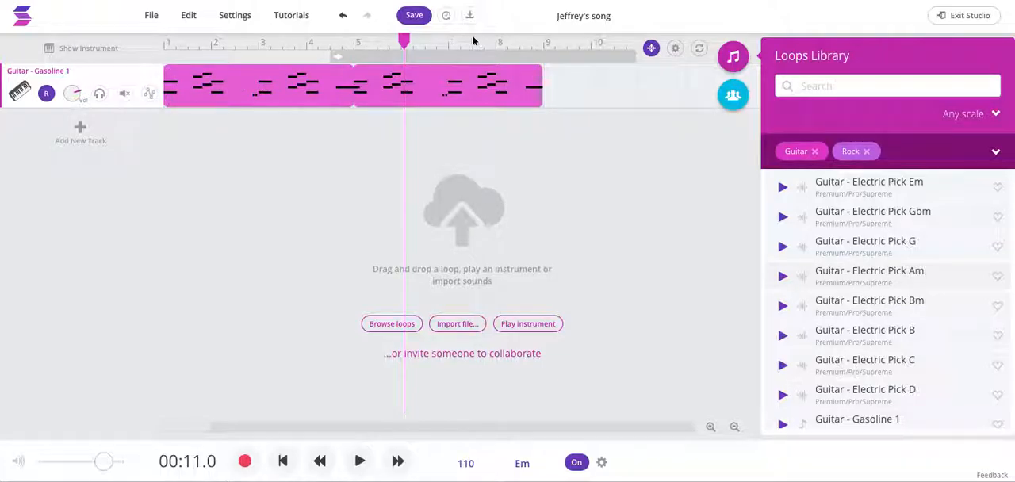
{"action": "left_click_drag", "start_coordinate": [404, 42], "coordinate": [542, 45]}
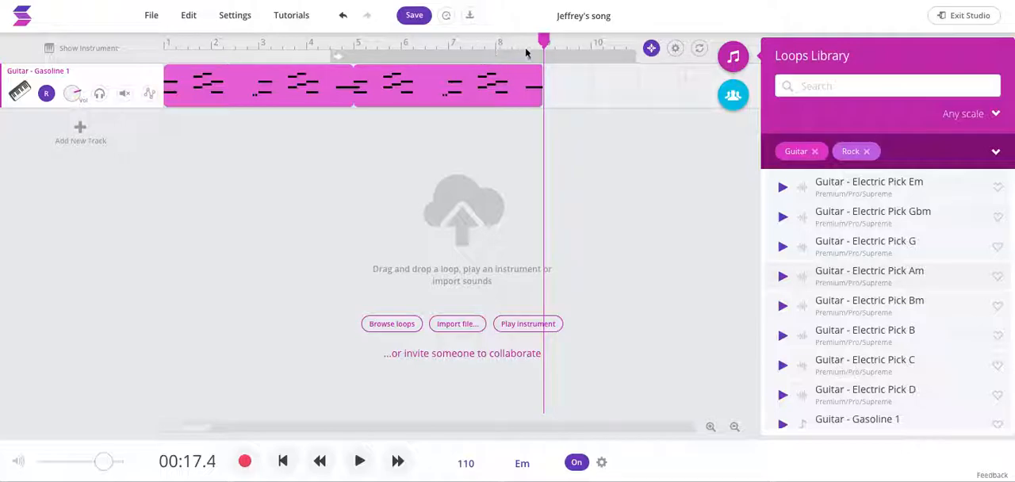
{"action": "mouse_move", "coordinate": [537, 106]}
Step: Replace the Guitar filter with Bass while keeping the Rock genre, and collapse the filters
{"action": "mouse_move", "coordinate": [507, 83]}
{"action": "left_click", "coordinate": [814, 152]}
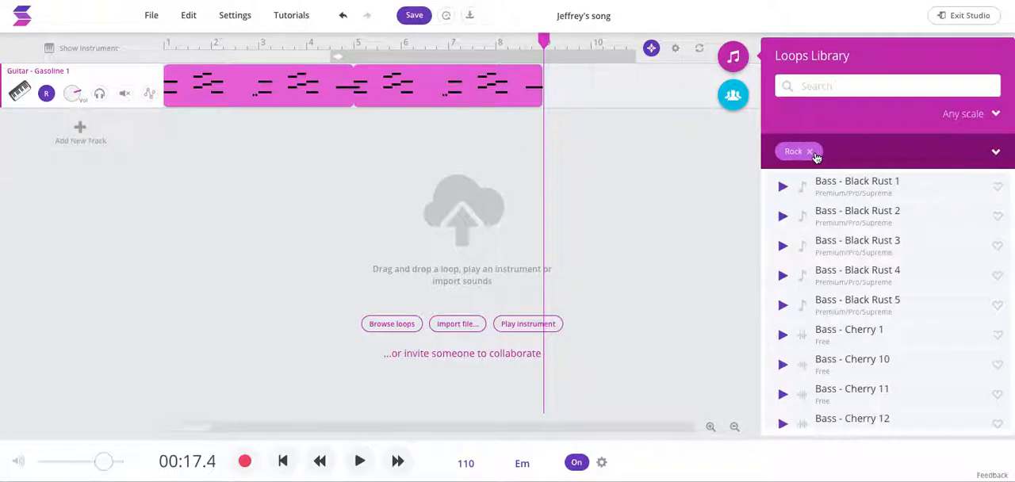
{"action": "left_click", "coordinate": [995, 154]}
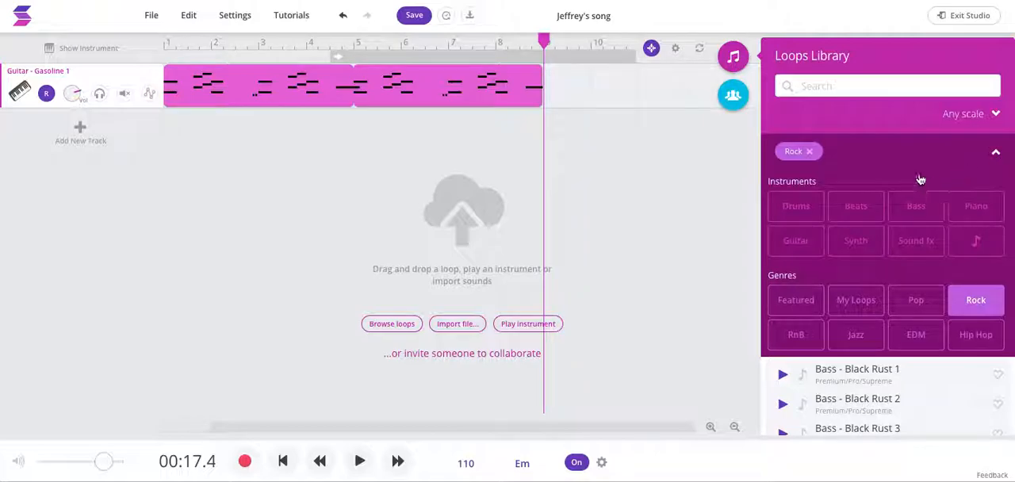
{"action": "left_click", "coordinate": [917, 206]}
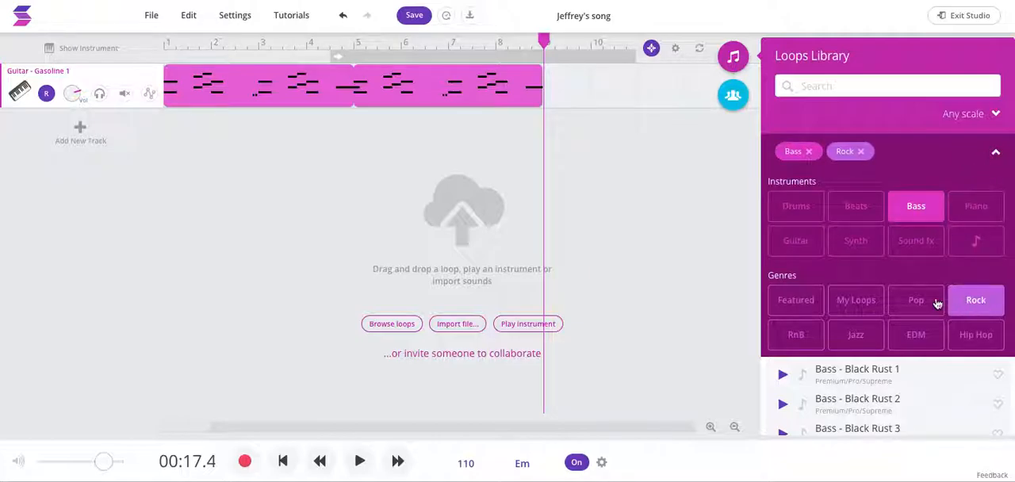
{"action": "left_click", "coordinate": [997, 155]}
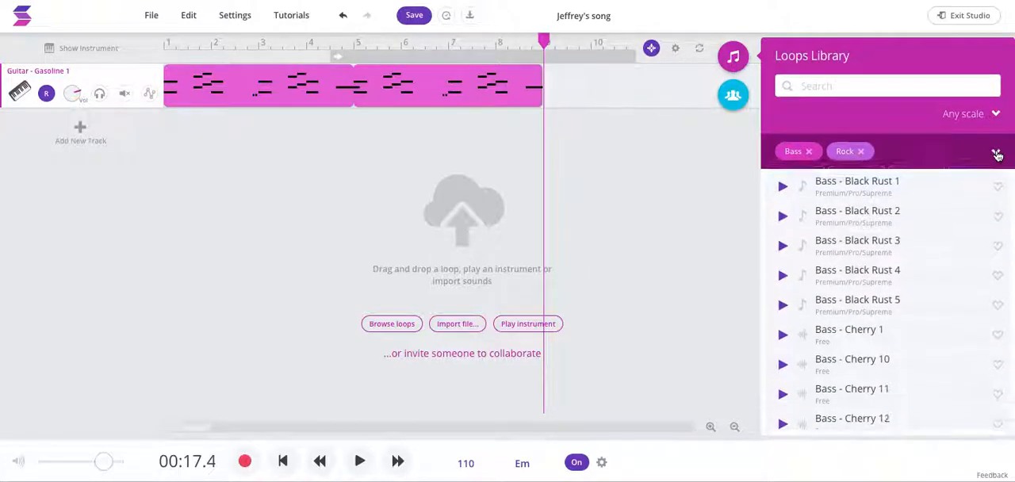
Step: Browse the rock bass loops and preview Bass - Dirty 1
{"action": "scroll", "coordinate": [851, 344], "scroll_direction": "down", "scroll_amount": 10}
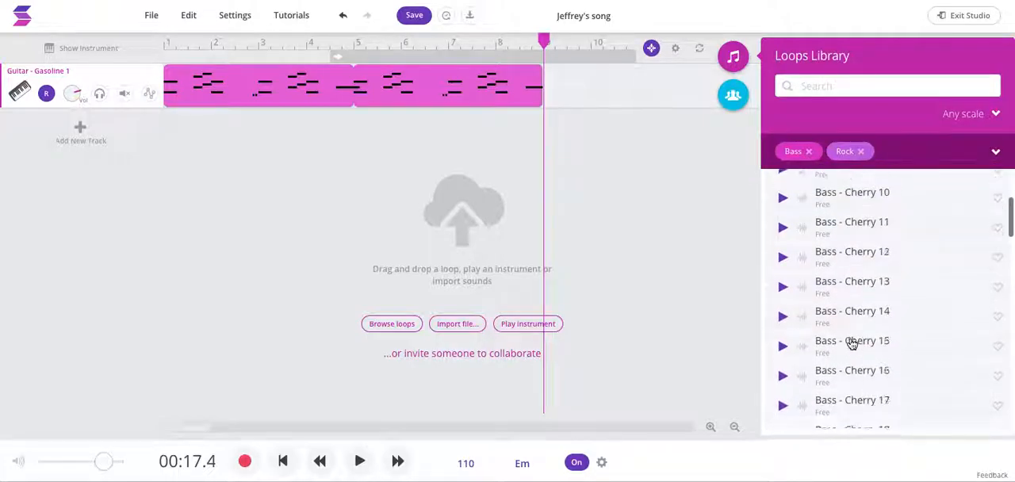
{"action": "scroll", "coordinate": [851, 344], "scroll_direction": "down", "scroll_amount": 10}
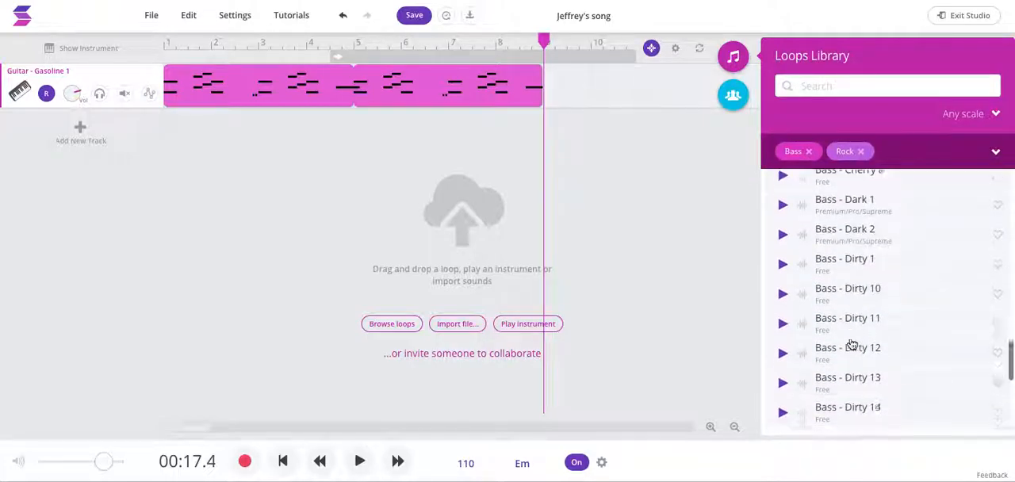
{"action": "left_click", "coordinate": [783, 254]}
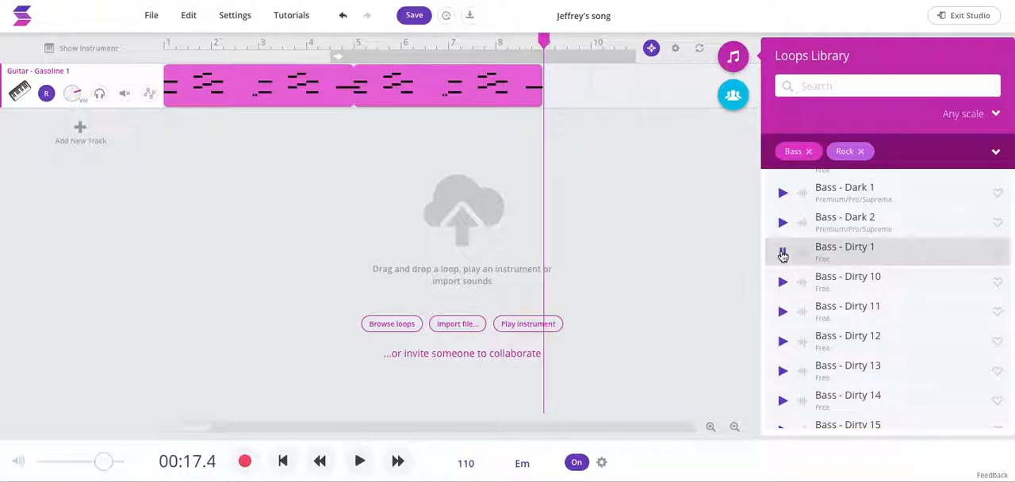
{"action": "left_click", "coordinate": [783, 254]}
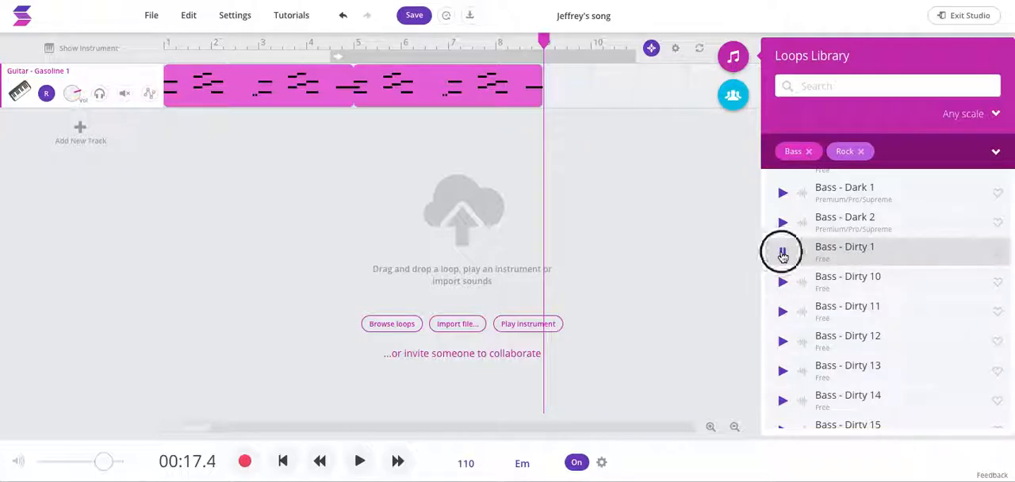
Step: Add the Bass - Dirty 1 loop on a new track below the guitar, starting at the playhead where the guitar clip ends
{"action": "left_click_drag", "start_coordinate": [853, 256], "coordinate": [546, 155]}
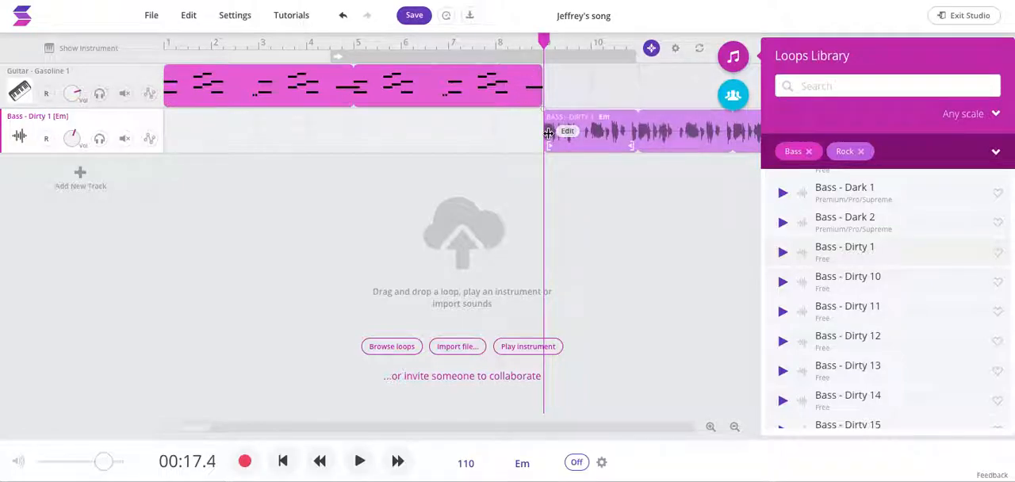
{"action": "scroll", "coordinate": [643, 243], "scroll_direction": "right", "scroll_amount": 2}
{"action": "scroll", "coordinate": [644, 248], "scroll_direction": "right", "scroll_amount": 5}
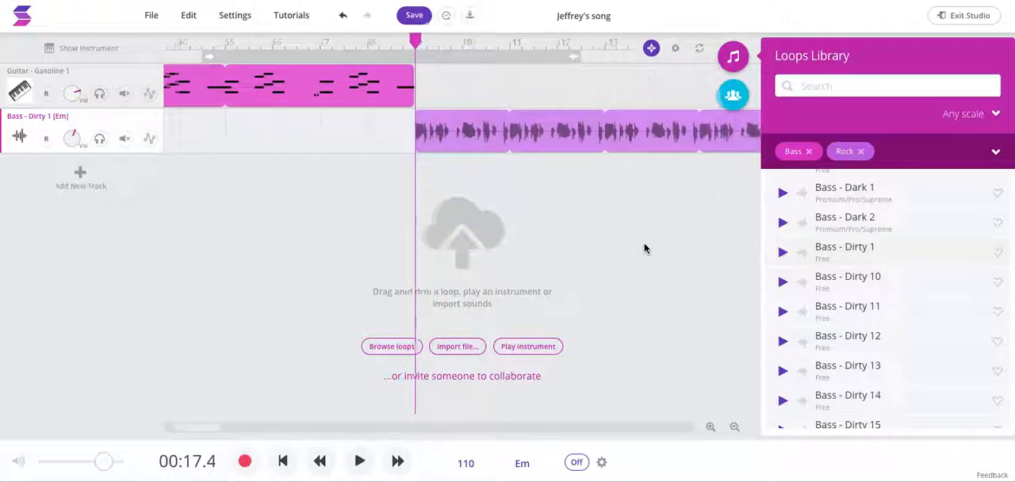
Step: Look over the timeline to examine how the guitar clip and the following bass clip are arranged
{"action": "scroll", "coordinate": [644, 248], "scroll_direction": "right", "scroll_amount": 1}
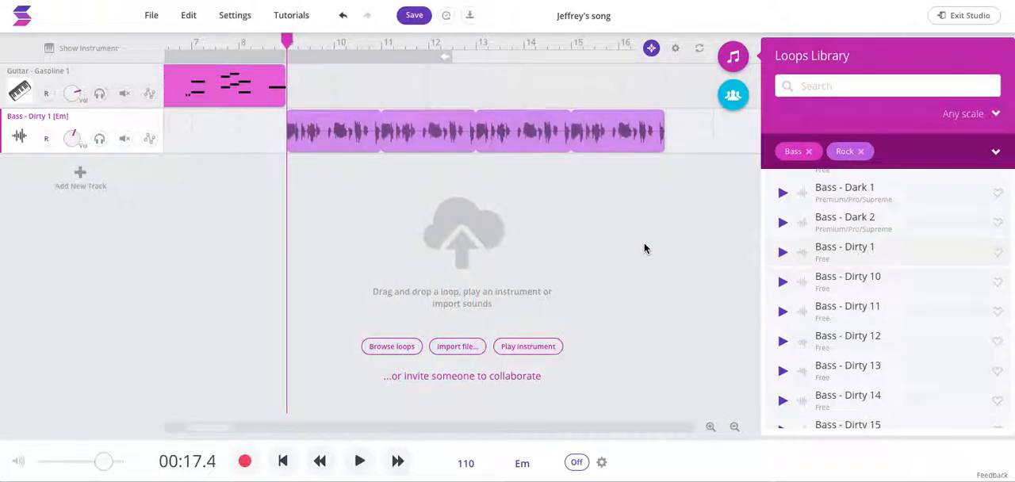
{"action": "scroll", "coordinate": [539, 192], "scroll_direction": "right", "scroll_amount": 1}
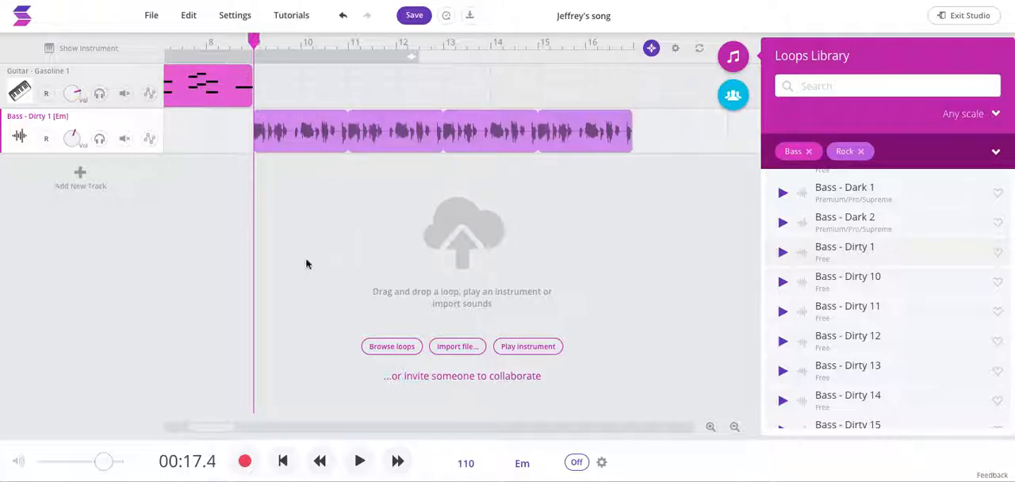
{"action": "scroll", "coordinate": [247, 276], "scroll_direction": "left", "scroll_amount": 5}
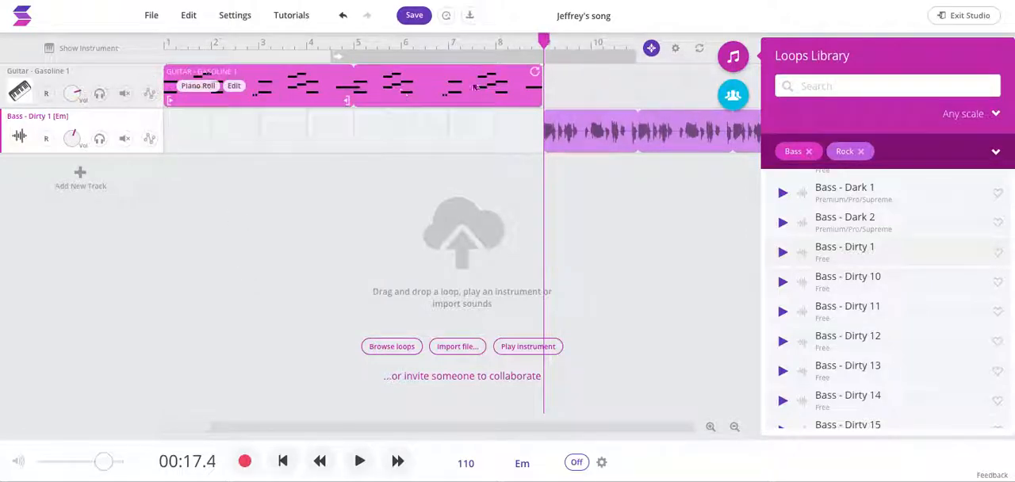
{"action": "scroll", "coordinate": [664, 183], "scroll_direction": "right", "scroll_amount": 2}
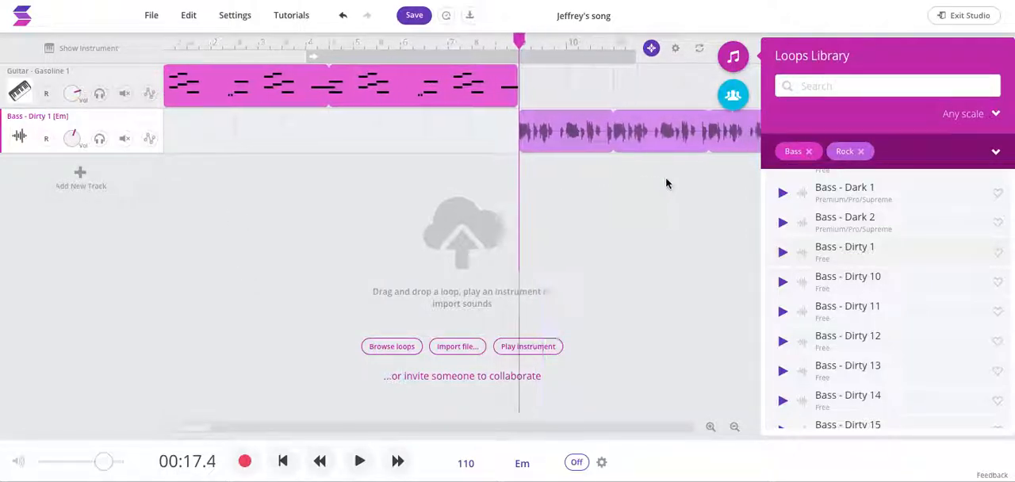
{"action": "scroll", "coordinate": [666, 184], "scroll_direction": "right", "scroll_amount": 4}
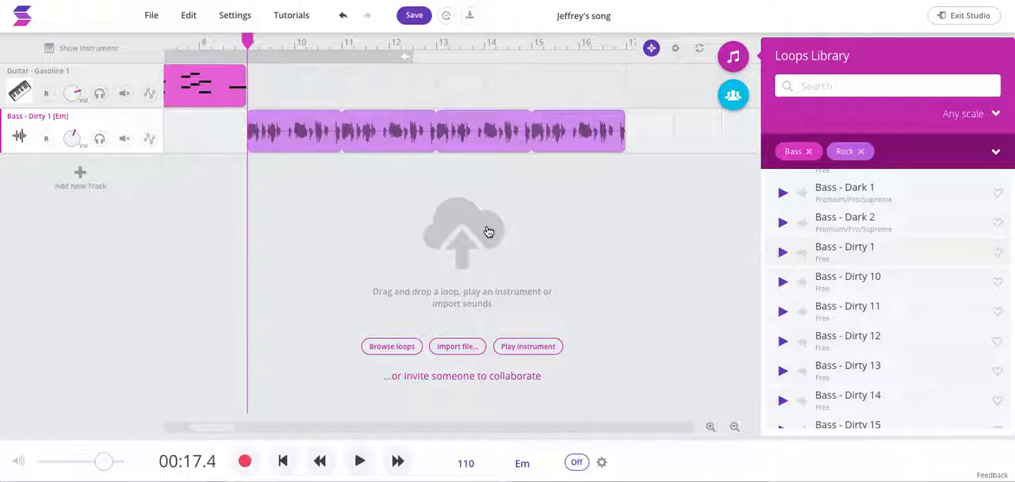
{"action": "scroll", "coordinate": [487, 232], "scroll_direction": "right", "scroll_amount": 1}
{"action": "scroll", "coordinate": [488, 232], "scroll_direction": "left", "scroll_amount": 2}
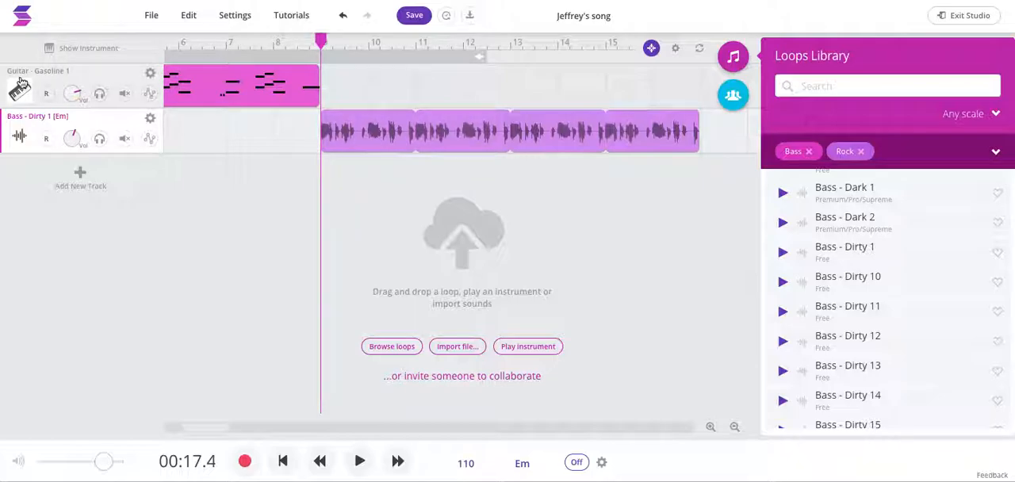
{"action": "left_click", "coordinate": [273, 93]}
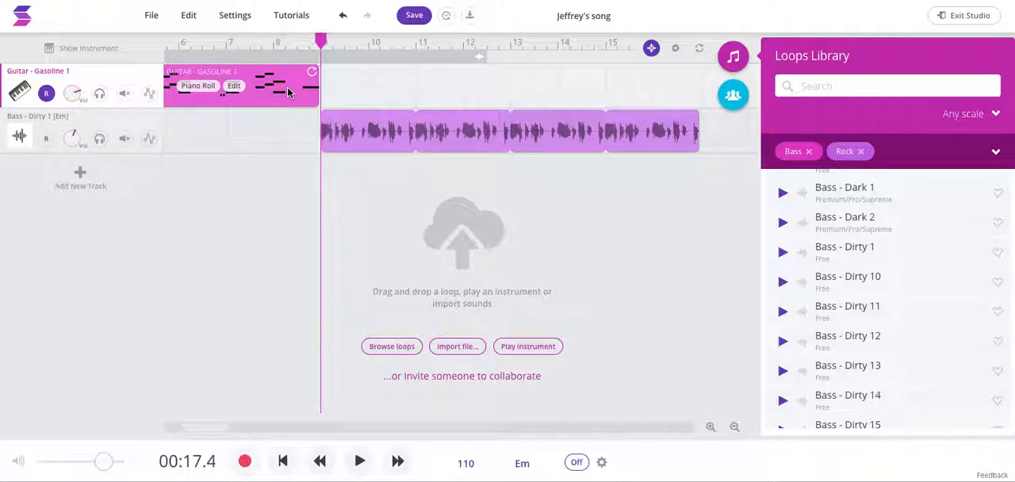
{"action": "scroll", "coordinate": [325, 213], "scroll_direction": "left", "scroll_amount": 5}
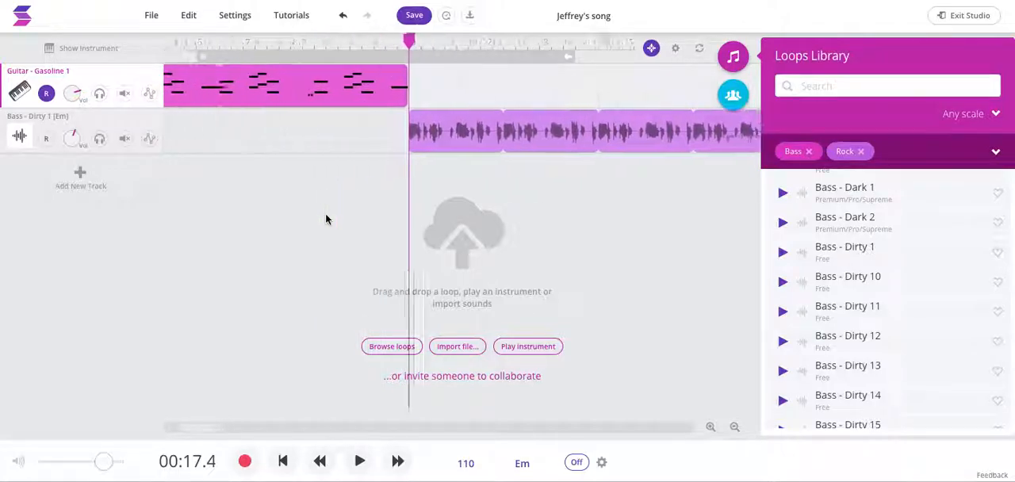
{"action": "left_click", "coordinate": [518, 134]}
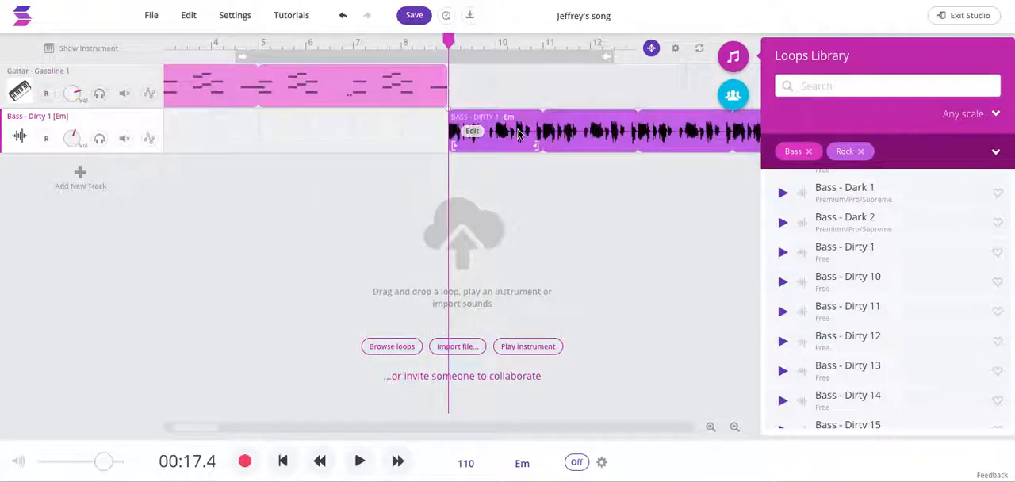
{"action": "left_click", "coordinate": [324, 92]}
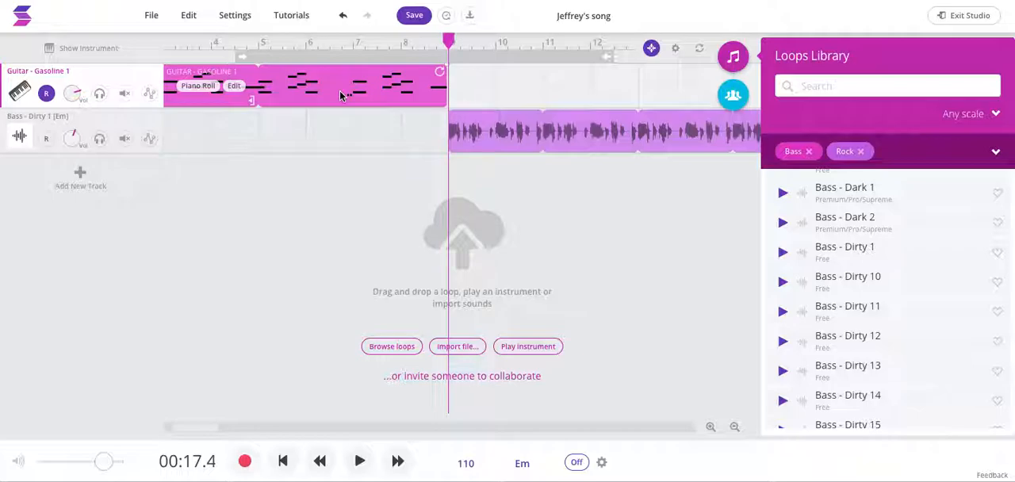
{"action": "right_click", "coordinate": [238, 87]}
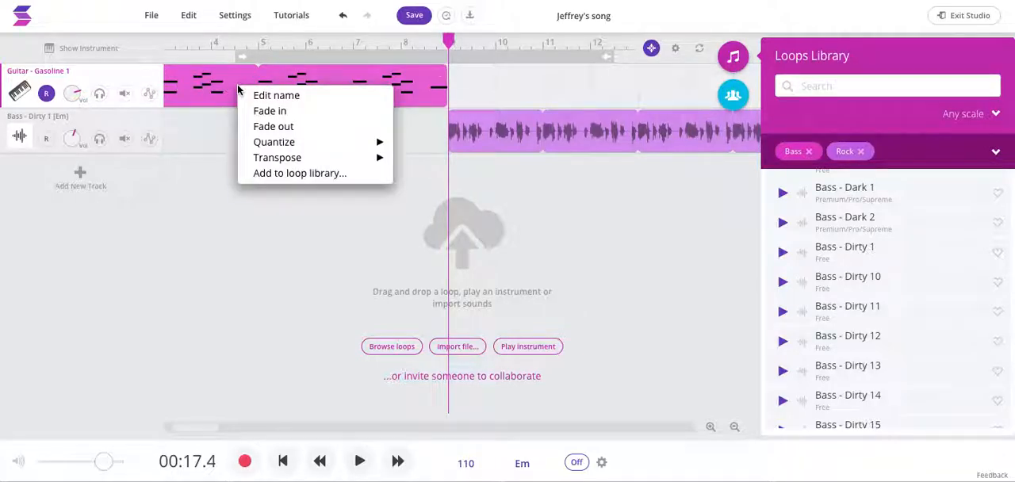
{"action": "left_click", "coordinate": [205, 132]}
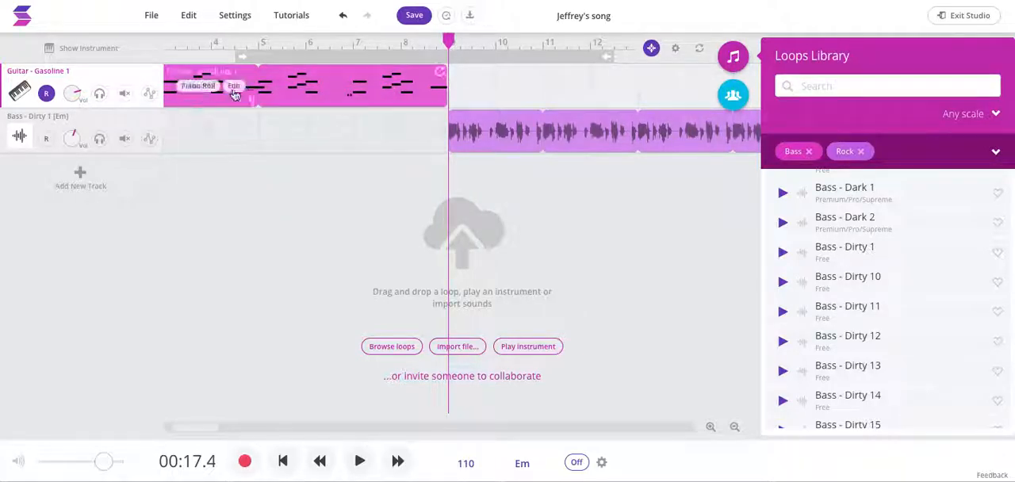
{"action": "left_click", "coordinate": [356, 91]}
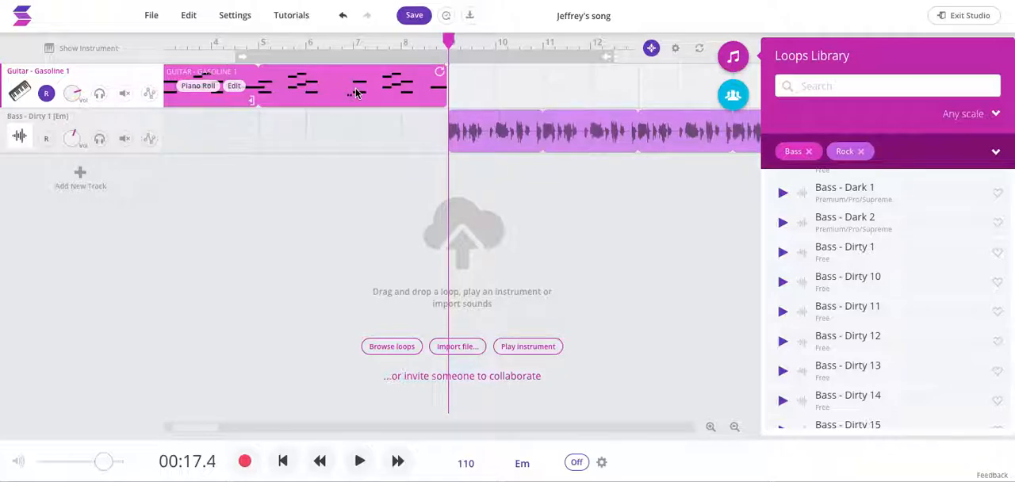
{"action": "left_click", "coordinate": [190, 16]}
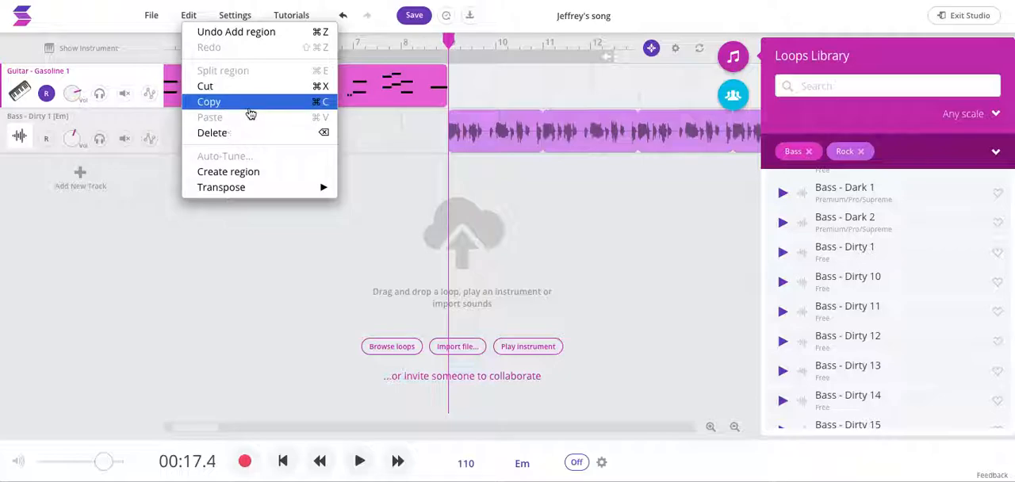
{"action": "left_click", "coordinate": [396, 153]}
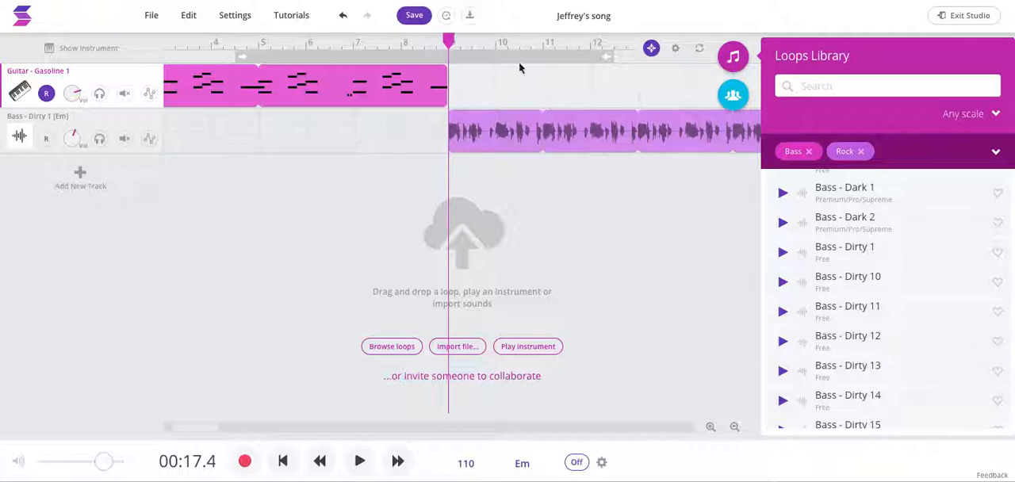
Step: Place the playhead at the end of the bass clip, at bar 17, and try to paste the guitar clip there
{"action": "scroll", "coordinate": [510, 89], "scroll_direction": "right", "scroll_amount": 5}
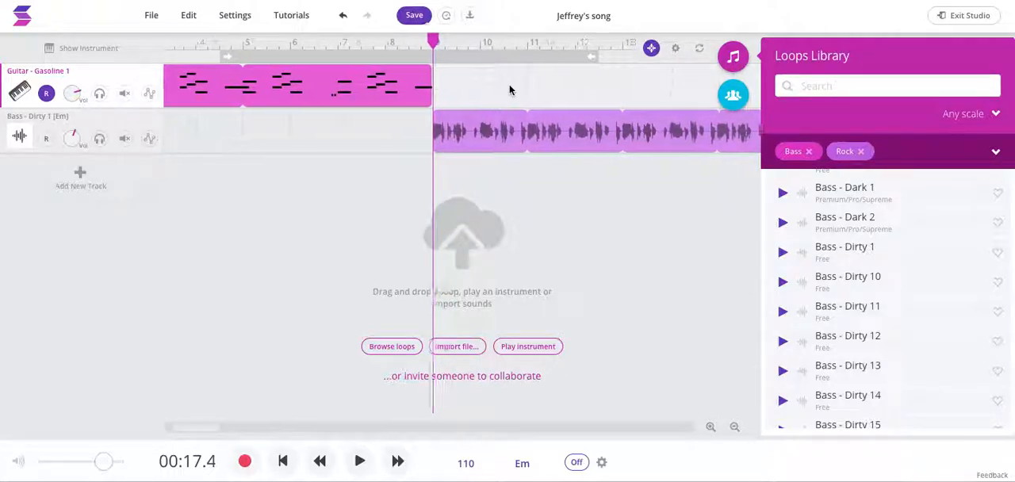
{"action": "mouse_move", "coordinate": [268, 79]}
{"action": "left_click_drag", "start_coordinate": [293, 41], "coordinate": [671, 45]}
{"action": "left_click", "coordinate": [581, 60]}
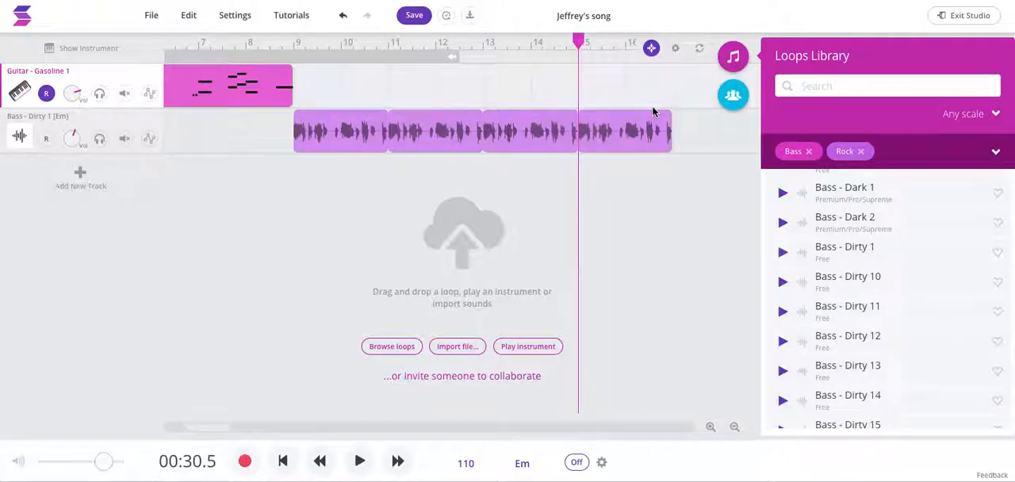
{"action": "scroll", "coordinate": [655, 109], "scroll_direction": "right", "scroll_amount": 5}
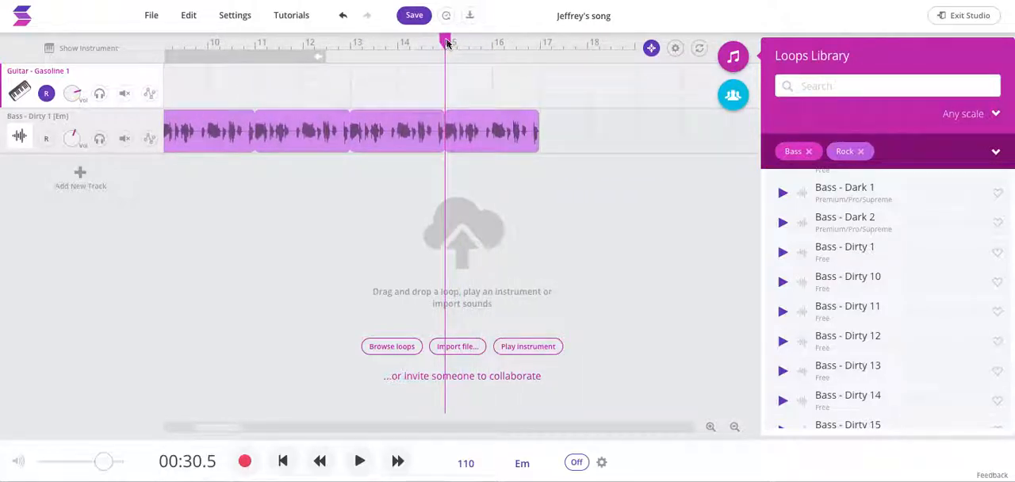
{"action": "left_click_drag", "start_coordinate": [435, 40], "coordinate": [492, 41]}
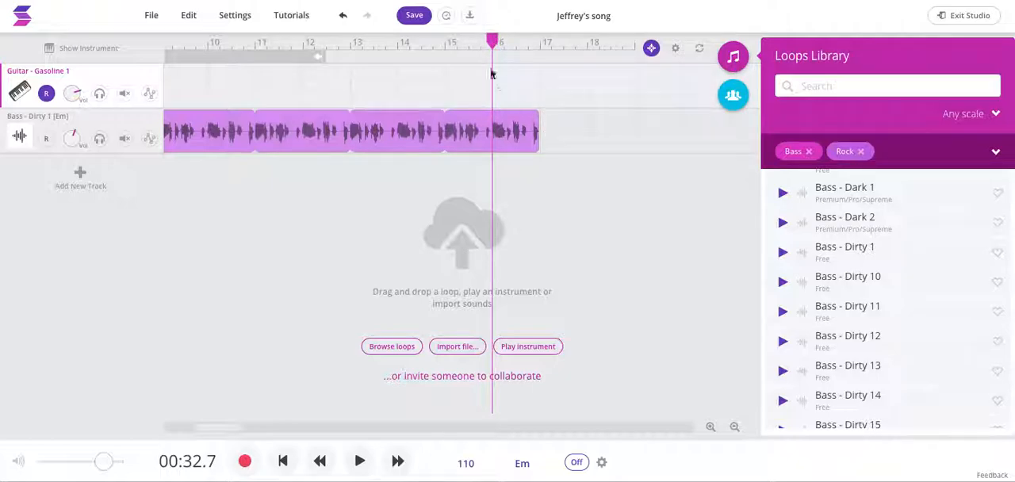
{"action": "left_click_drag", "start_coordinate": [490, 41], "coordinate": [536, 37]}
{"action": "type", "text": "https://vimeo.com/196848714"}
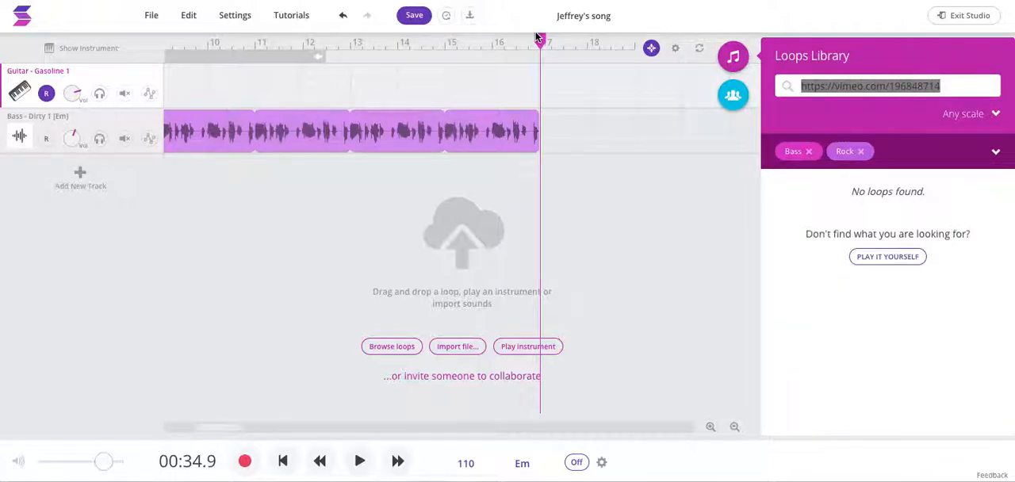
{"action": "scroll", "coordinate": [214, 97], "scroll_direction": "left", "scroll_amount": 10}
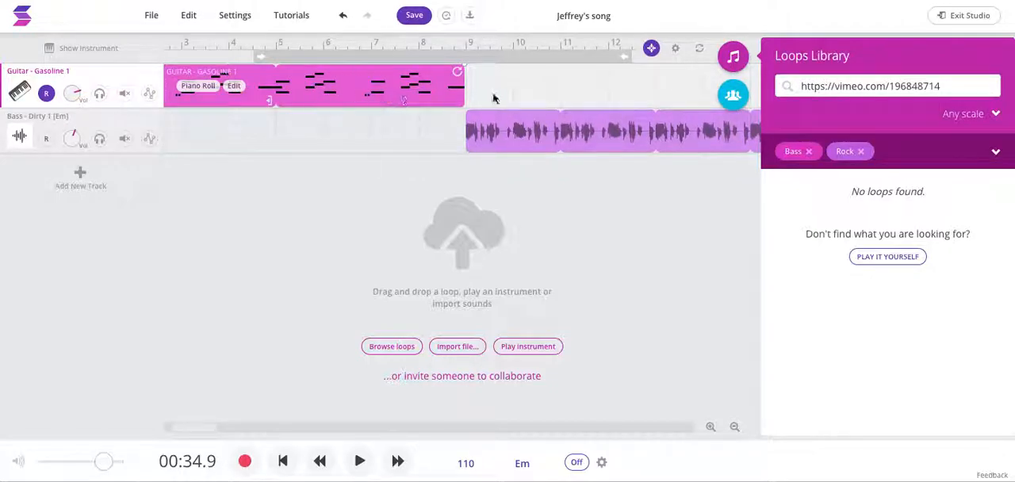
{"action": "scroll", "coordinate": [516, 97], "scroll_direction": "right", "scroll_amount": 7}
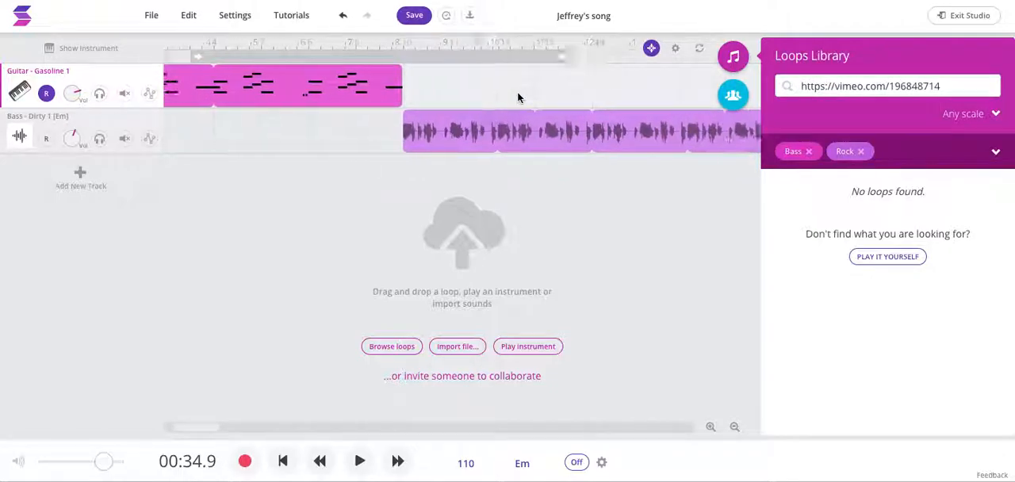
{"action": "left_click", "coordinate": [631, 89]}
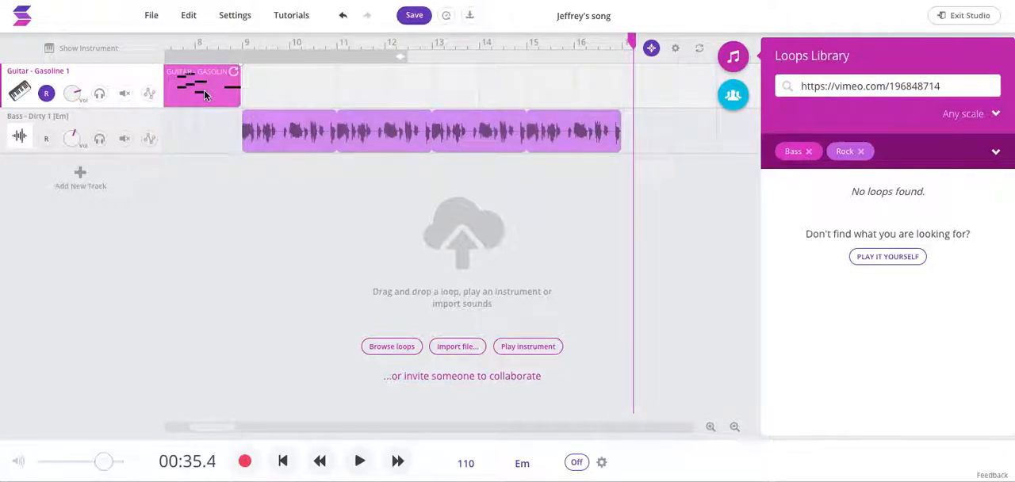
{"action": "left_click", "coordinate": [668, 98]}
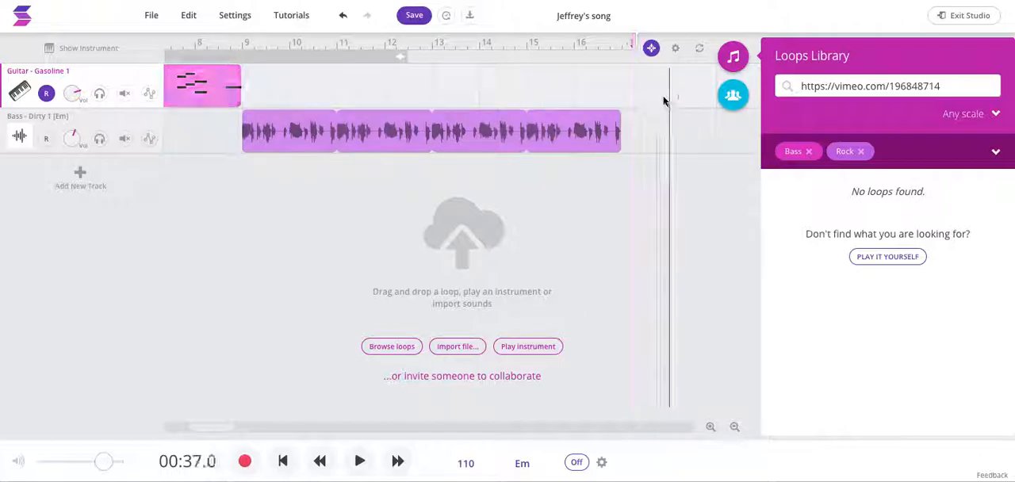
{"action": "left_click", "coordinate": [622, 45]}
{"action": "key", "text": "super+a"}
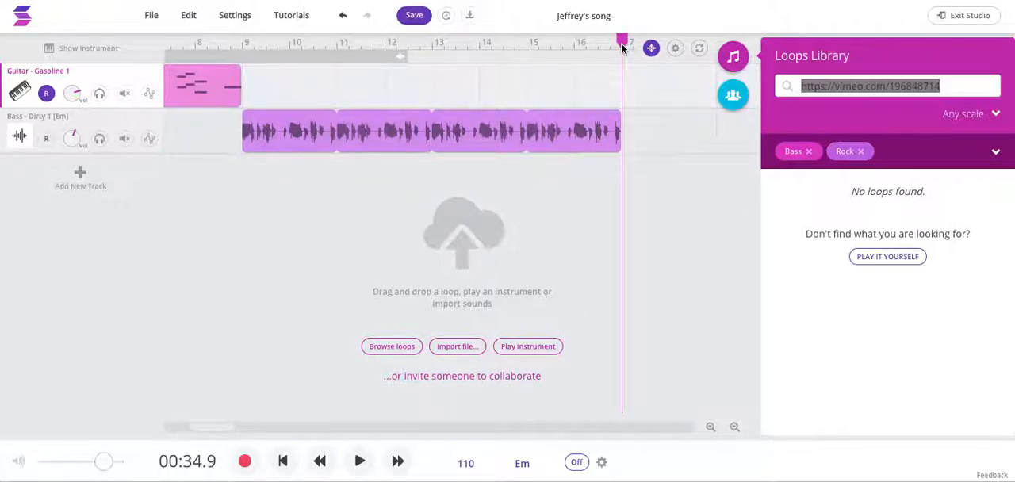
{"action": "left_click", "coordinate": [702, 145]}
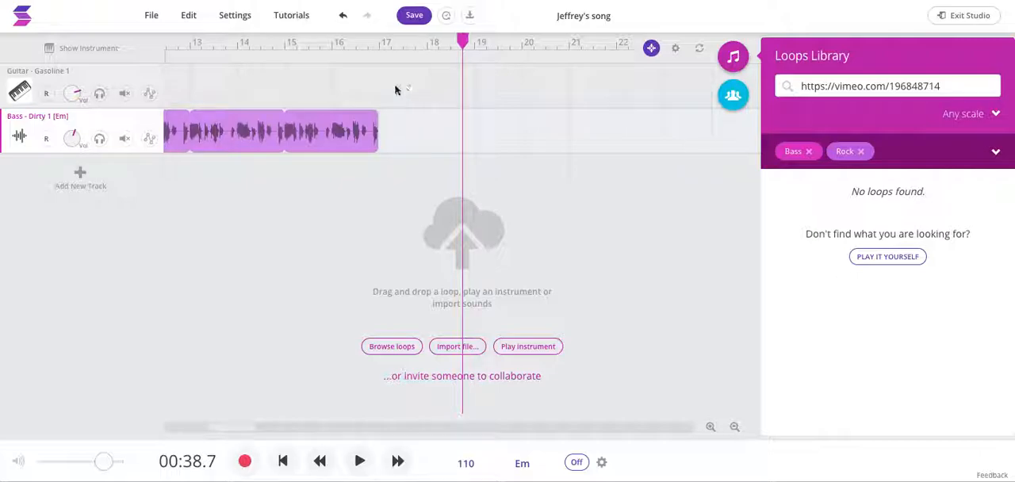
{"action": "left_click", "coordinate": [335, 86]}
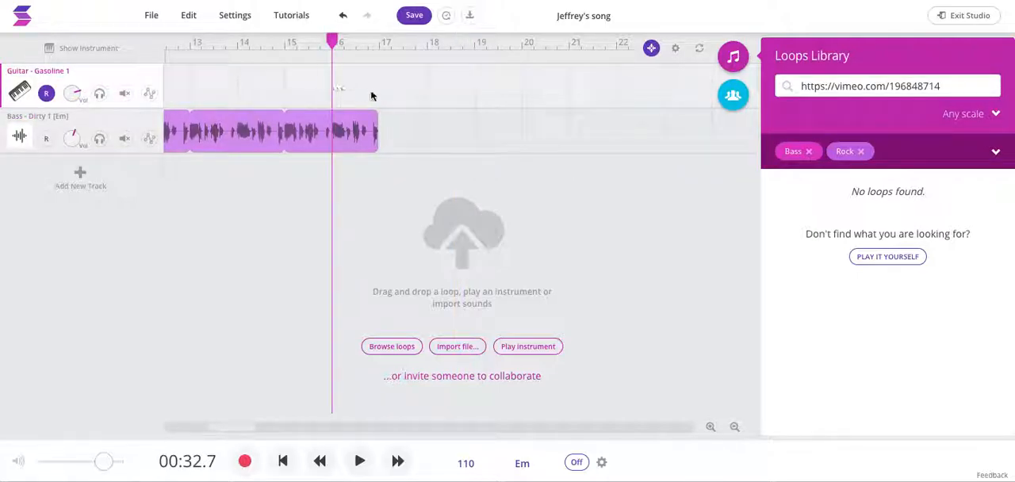
Step: Select the Guitar - Gasoline 1 clip at the start of the song and copy it
{"action": "right_click", "coordinate": [240, 91]}
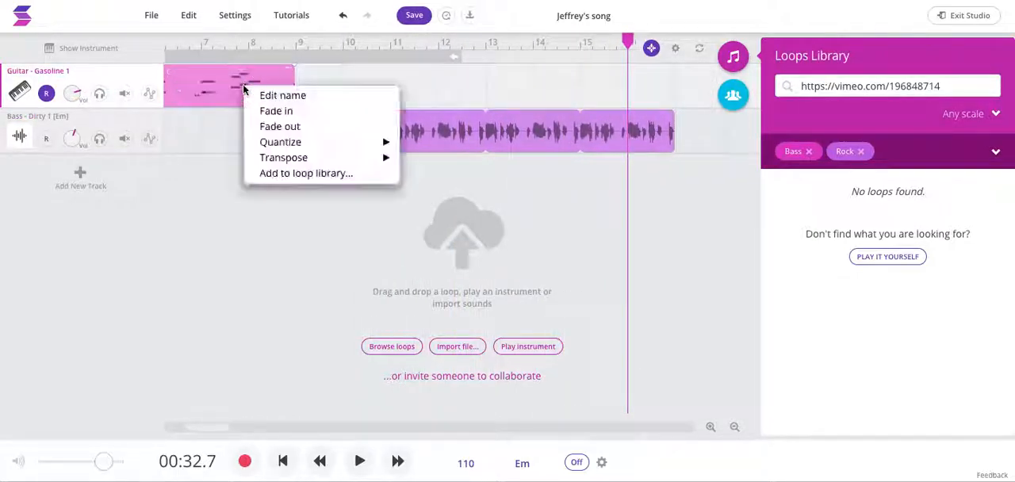
{"action": "left_click", "coordinate": [222, 104]}
{"action": "left_click", "coordinate": [268, 103]}
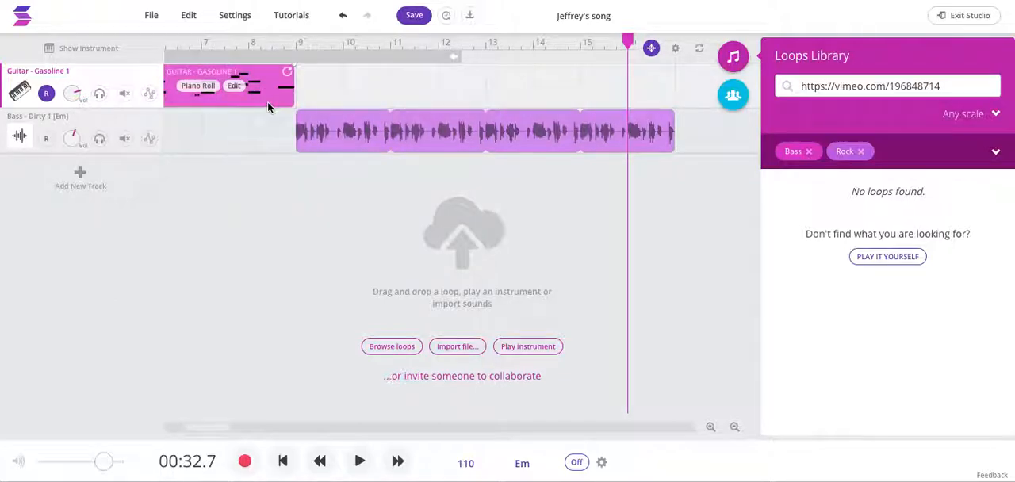
{"action": "left_click", "coordinate": [185, 14]}
{"action": "left_click", "coordinate": [211, 99]}
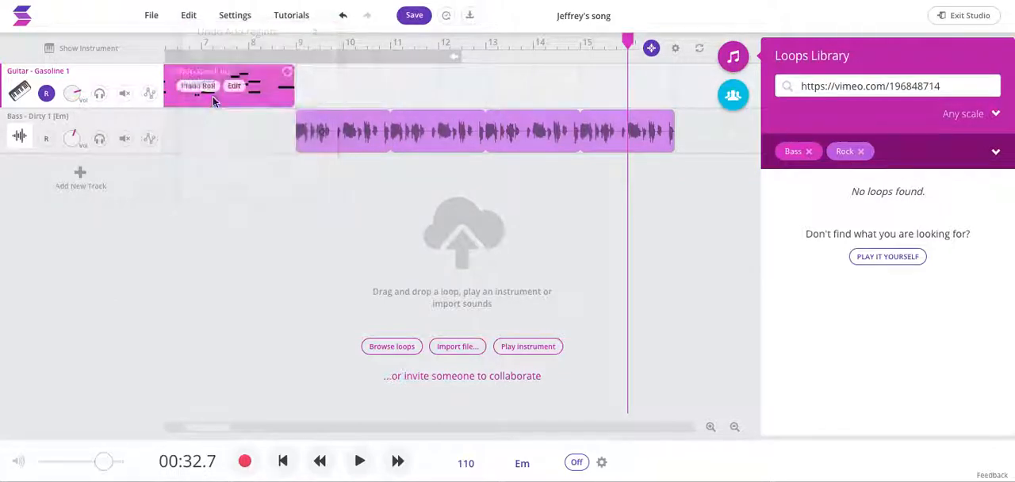
Step: Paste the copied guitar clip on the guitar track at bar 17, where the bass clip ends
{"action": "scroll", "coordinate": [674, 90], "scroll_direction": "right", "scroll_amount": 2}
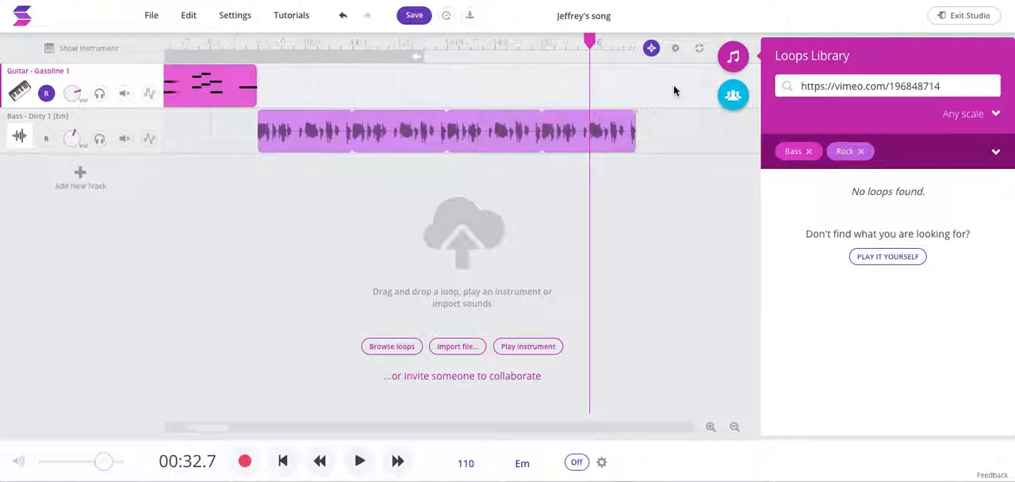
{"action": "left_click", "coordinate": [612, 49]}
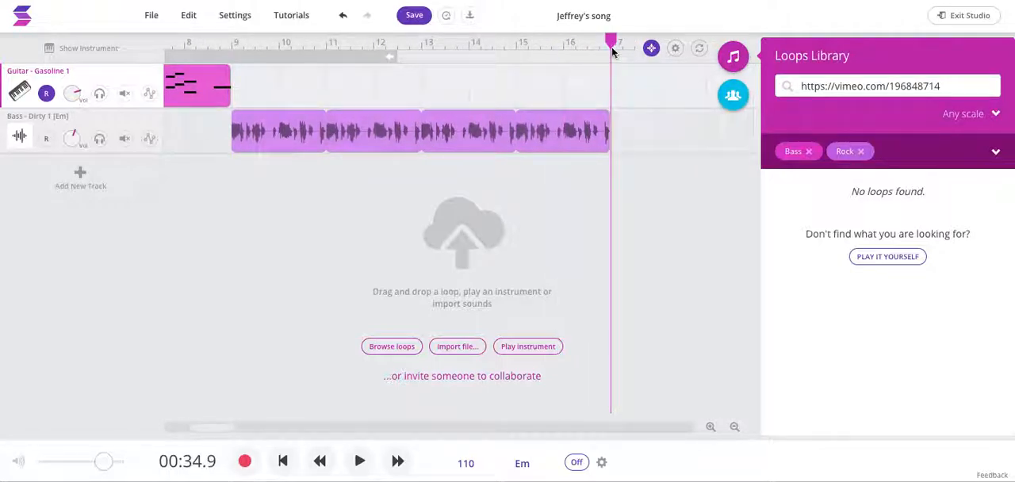
{"action": "left_click", "coordinate": [188, 15]}
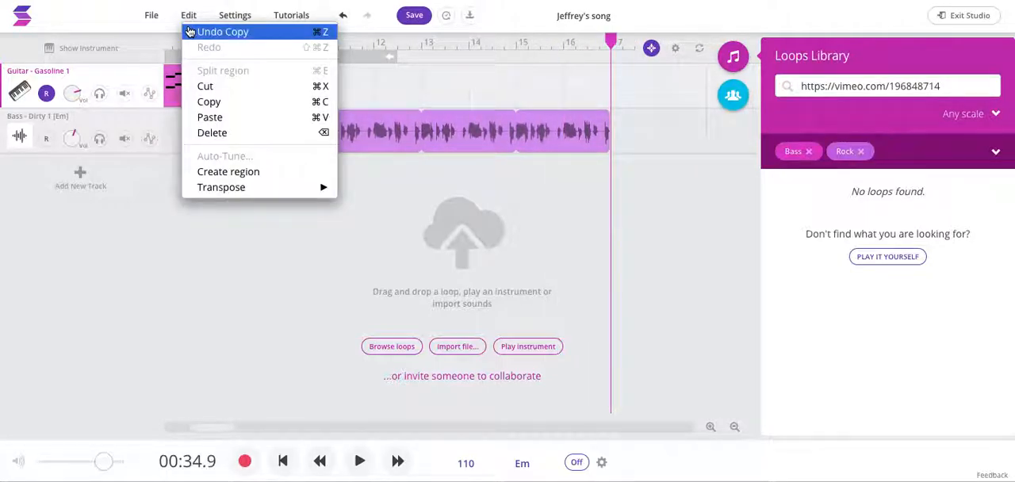
{"action": "left_click", "coordinate": [210, 118]}
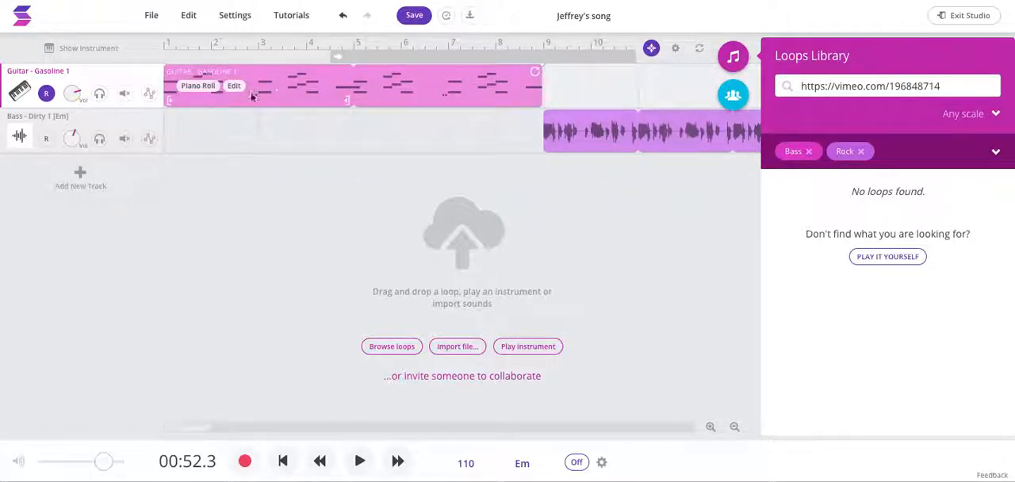
{"action": "left_click", "coordinate": [376, 92]}
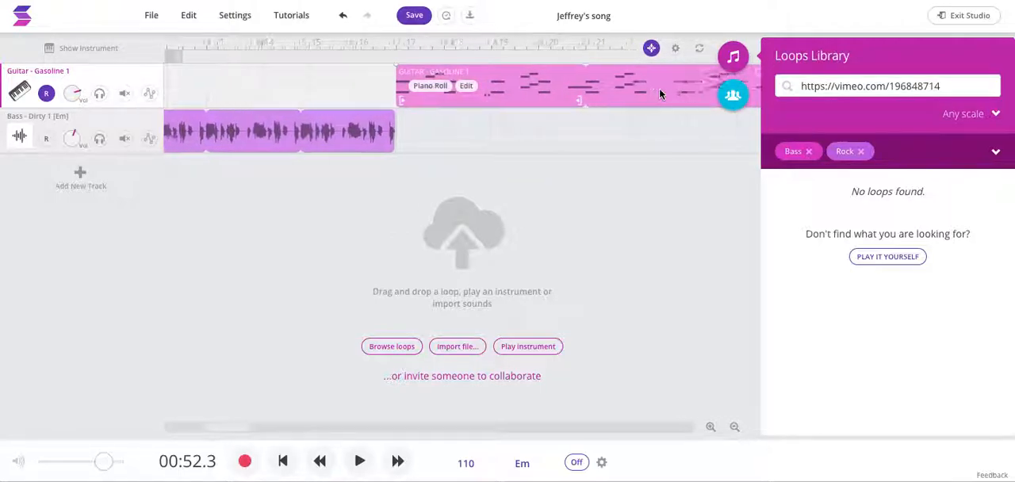
Step: Play the song from the beginning, hide the loops library, and stop playback after the second guitar clip ends
{"action": "left_click", "coordinate": [284, 461]}
{"action": "left_click", "coordinate": [359, 461]}
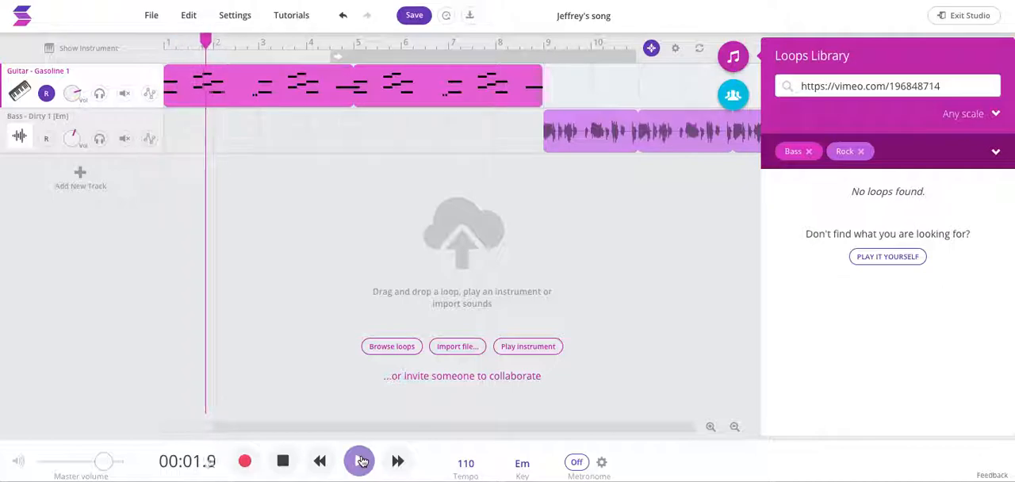
{"action": "key", "text": "XF86AudioRaiseVolume"}
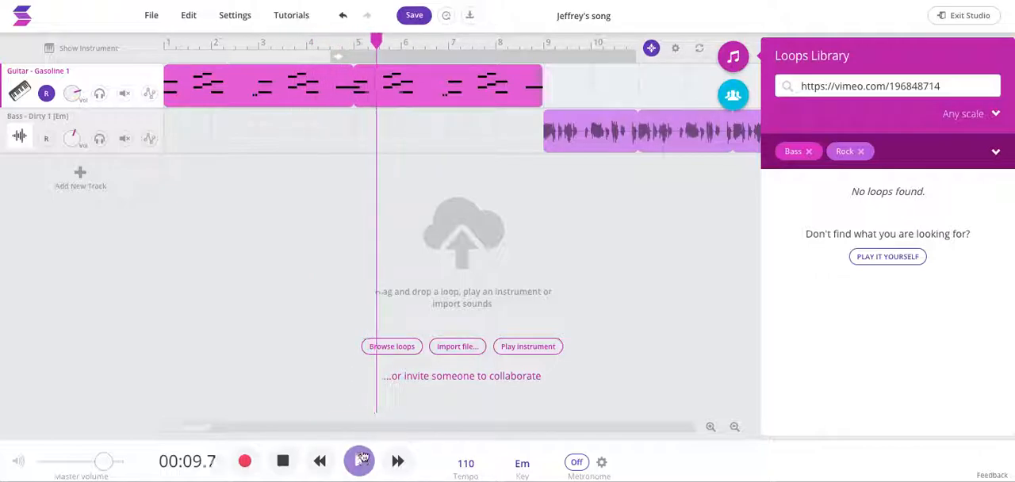
{"action": "left_click", "coordinate": [732, 55]}
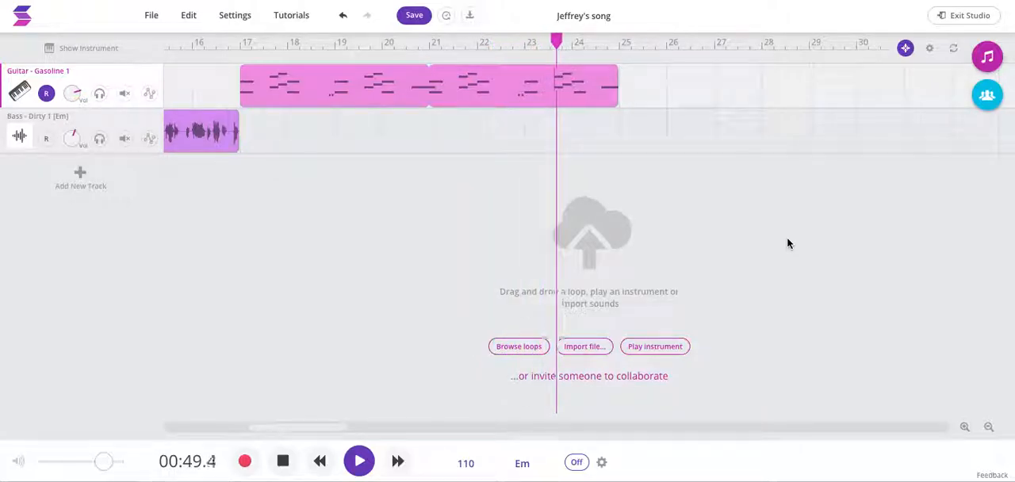
{"action": "left_click", "coordinate": [358, 463]}
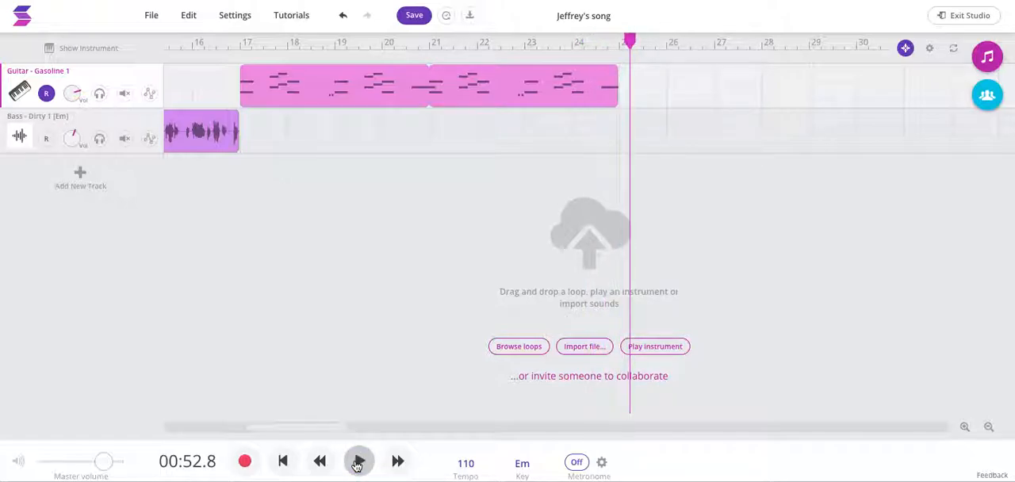